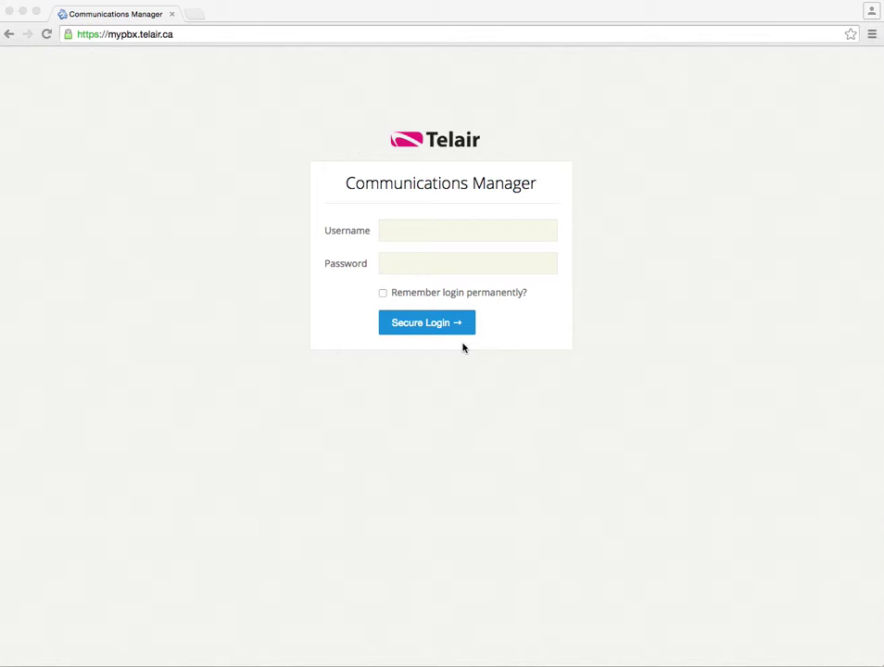
Log in to the Communications Manager with the account username and password.
click(446, 230)
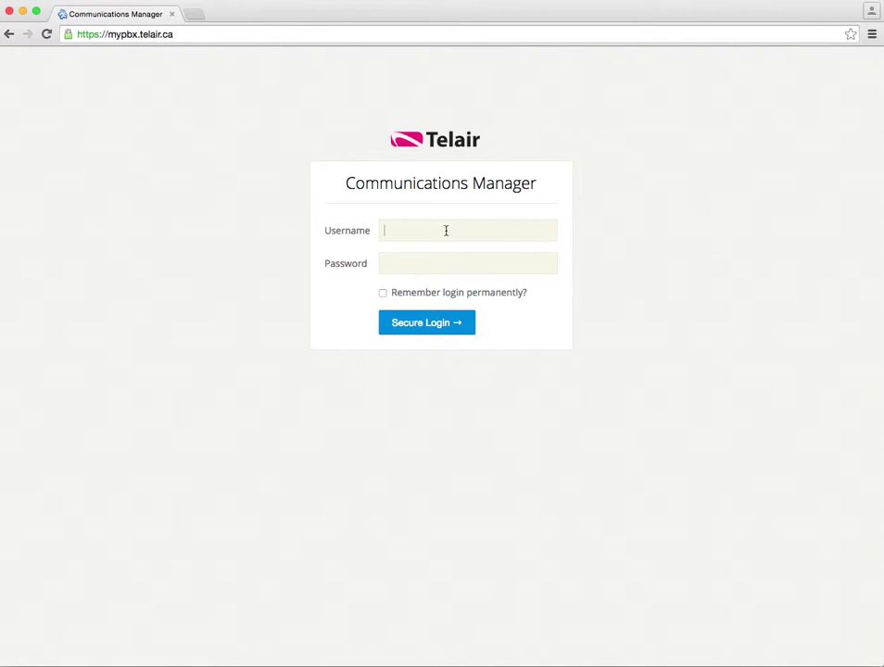
text(t)
key(Down)
key(Tab)
text(********)
click(461, 324)
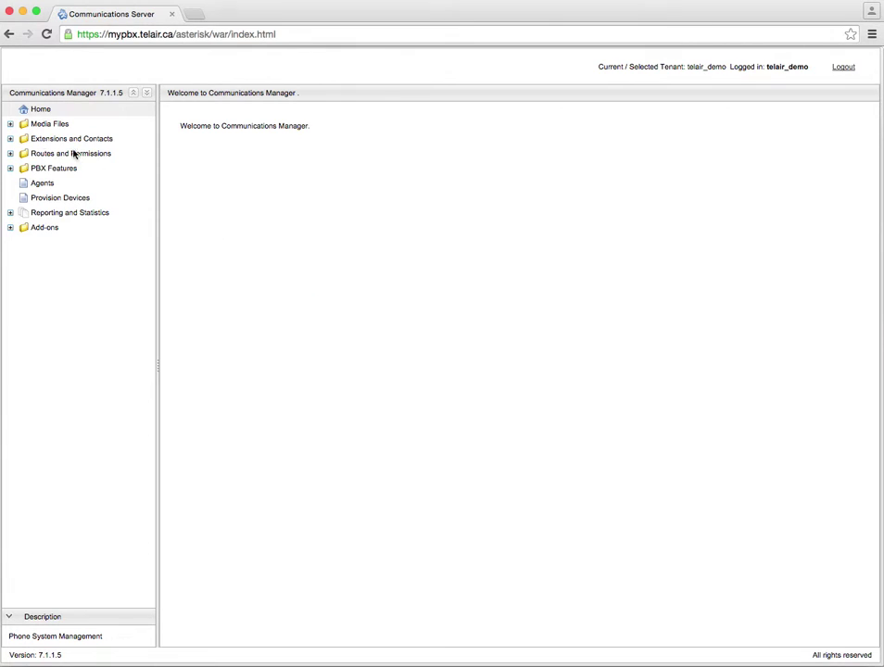
View the list of user extensions under Extensions and Contacts.
click(11, 153)
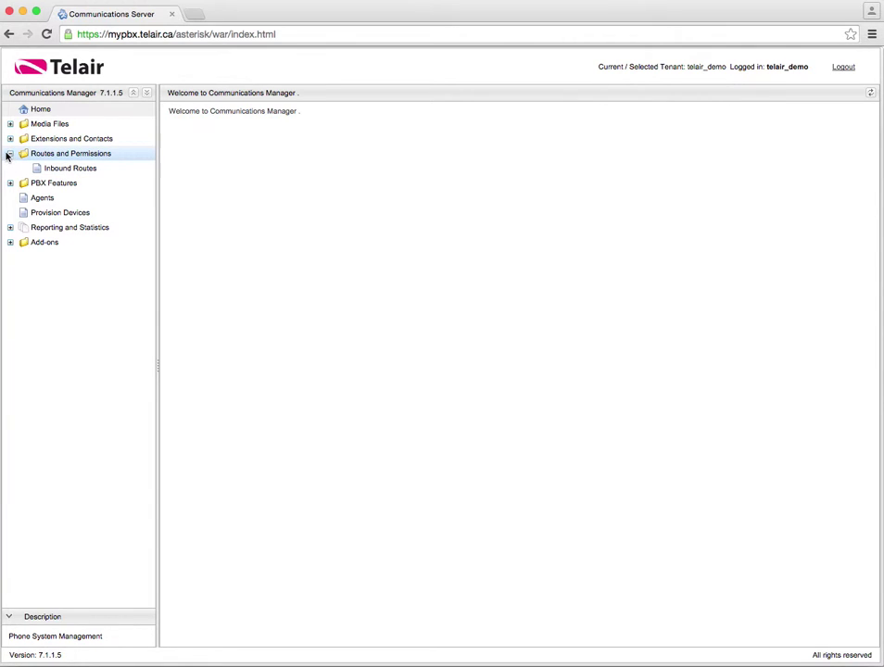
click(10, 139)
click(65, 169)
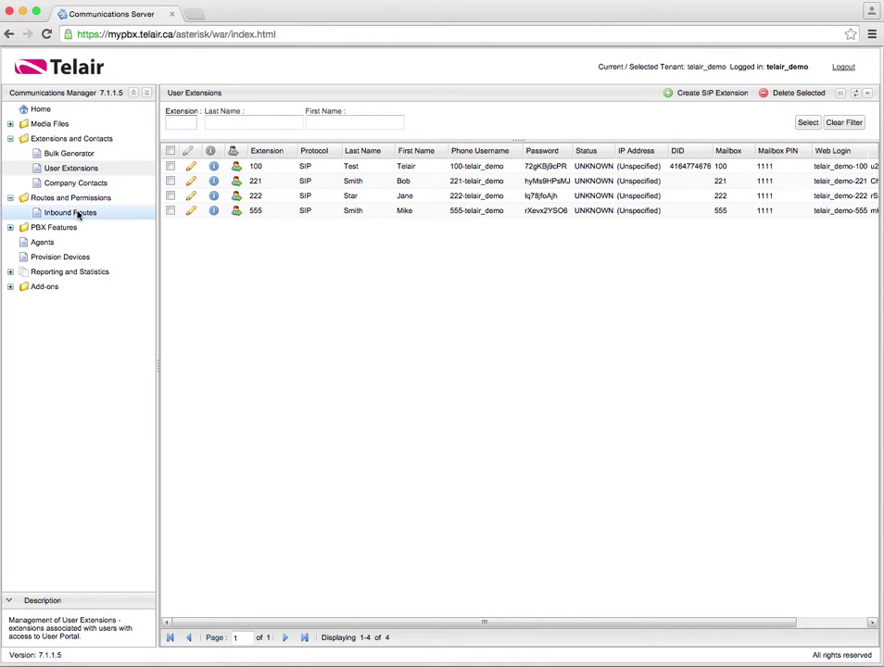
Review the key assignments of the off-hours main company voice menu, leaving them without saving.
click(11, 227)
click(86, 262)
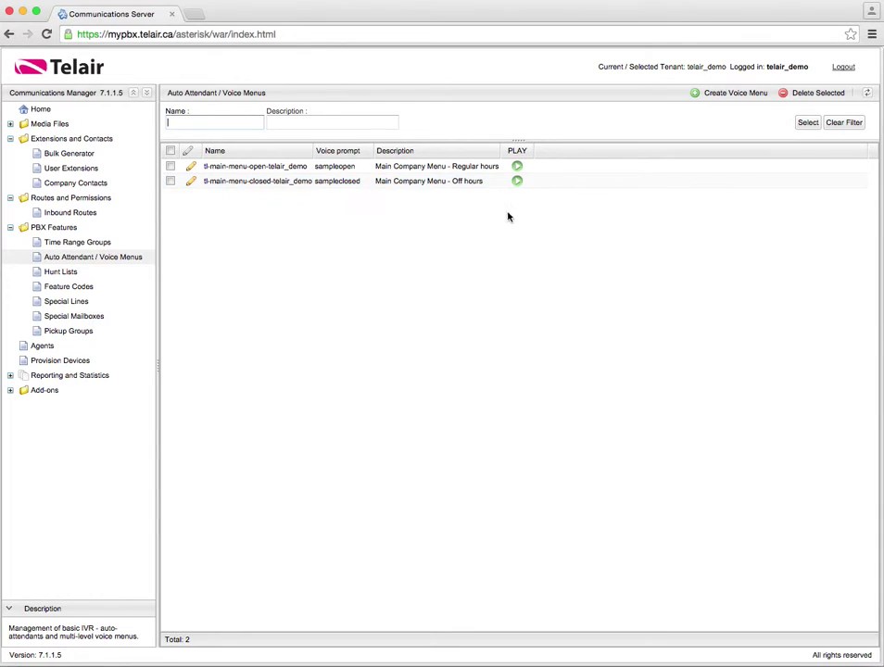
click(190, 184)
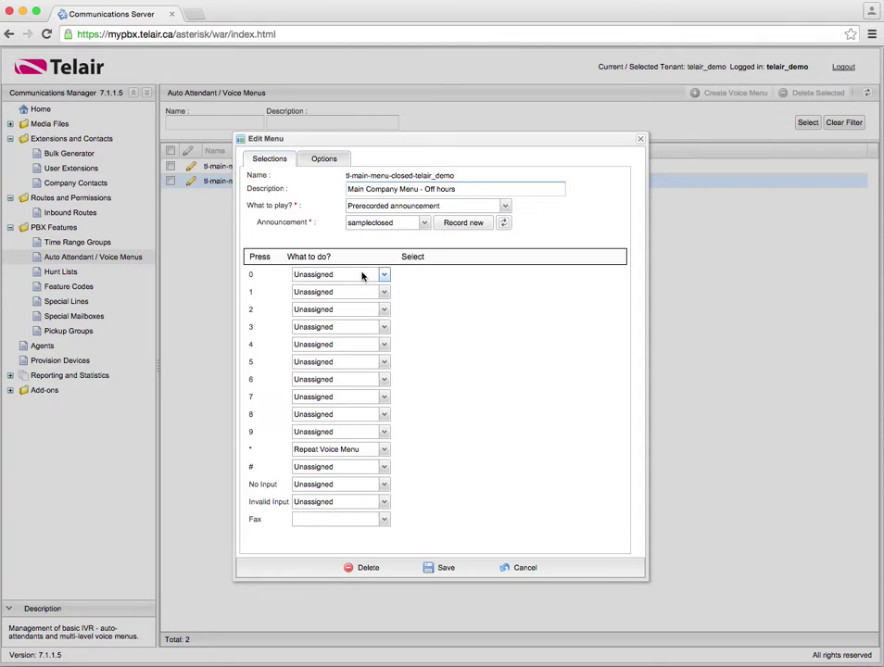
click(521, 567)
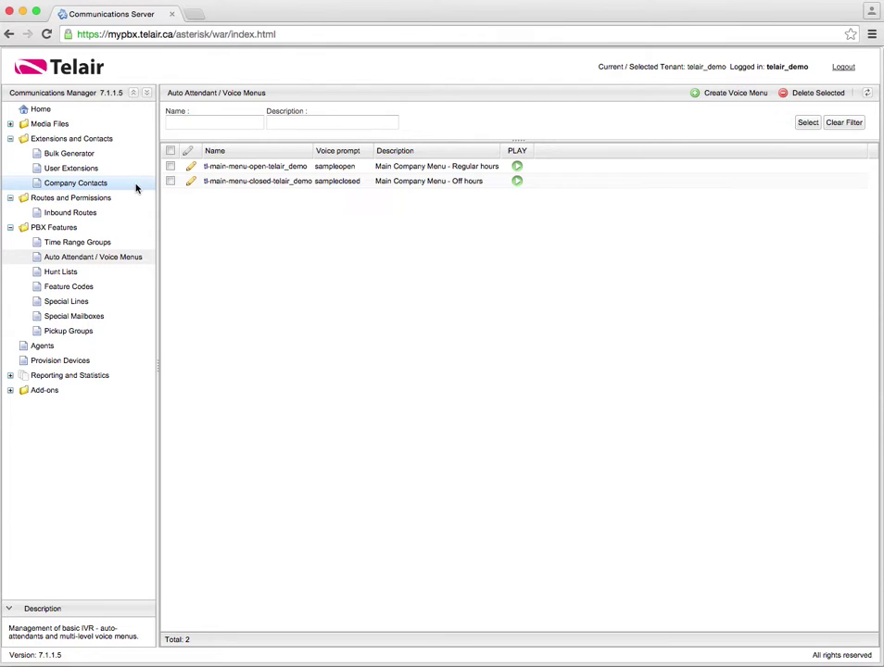
Start a new time range based inbound route and choose the toll-free number as its DID.
click(80, 213)
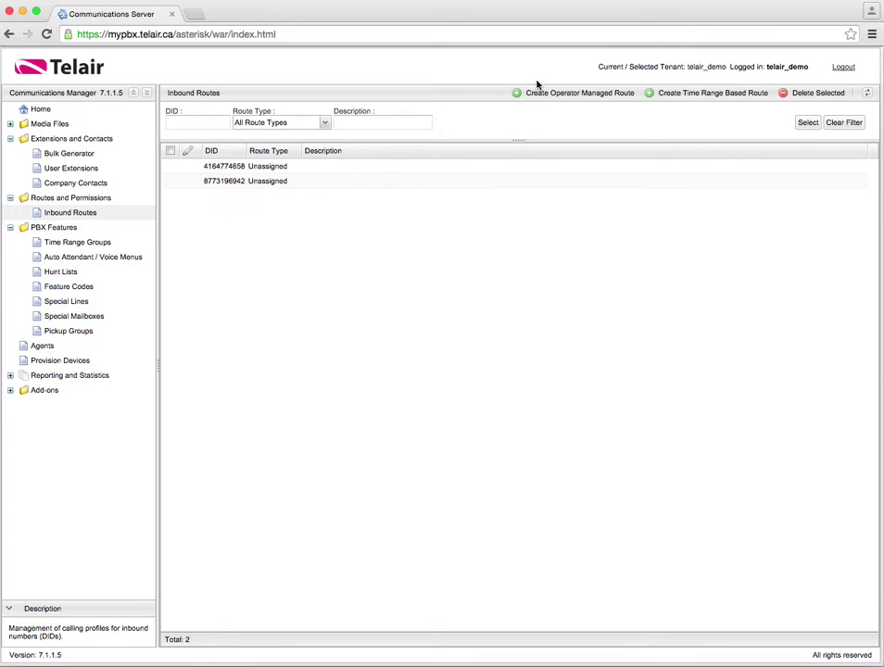
click(705, 100)
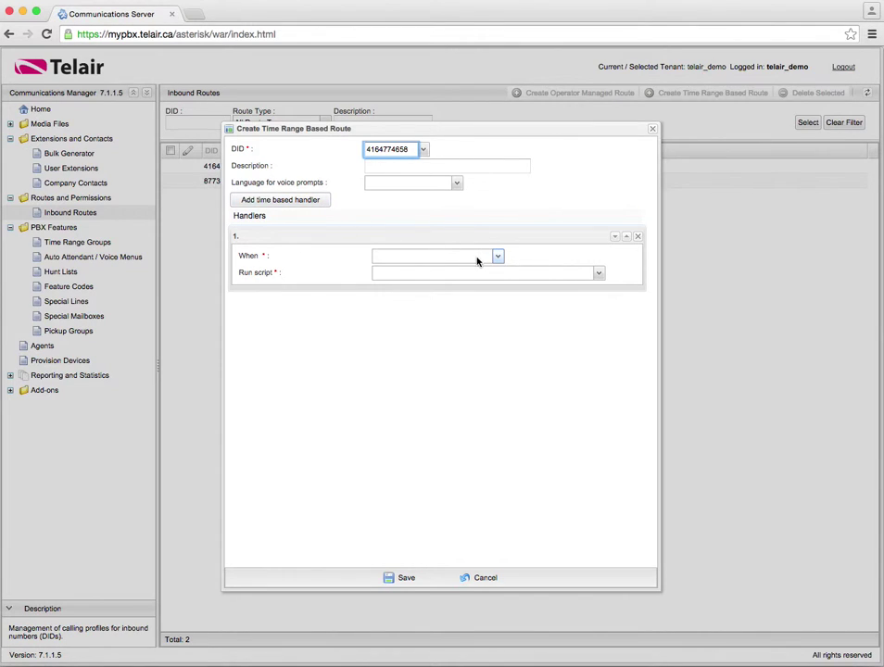
click(478, 258)
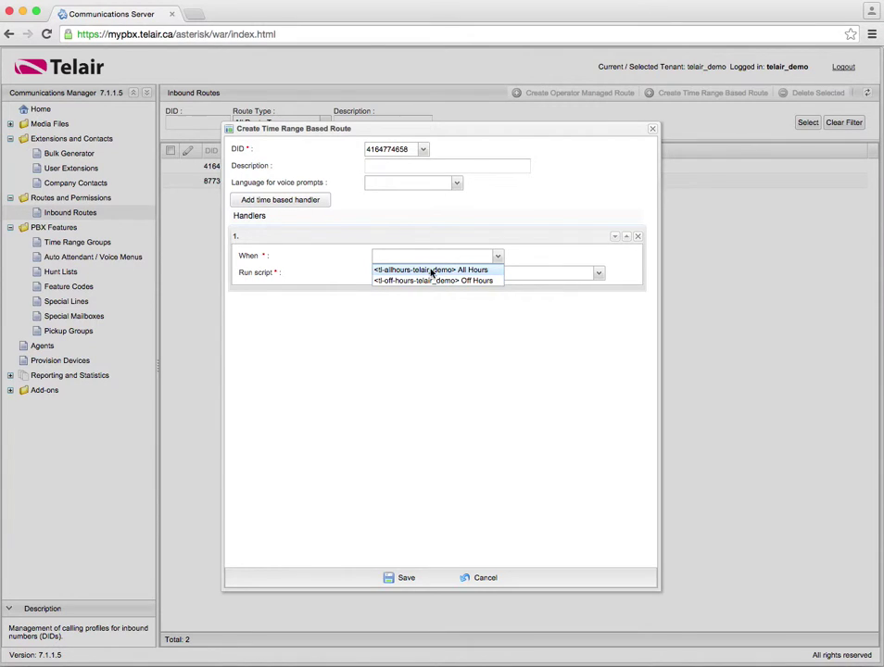
click(445, 230)
click(407, 166)
click(408, 150)
click(401, 175)
Describe the route as "toll free route sales line demo" and set its voice prompt language to English US.
click(425, 166)
text(toll free route)
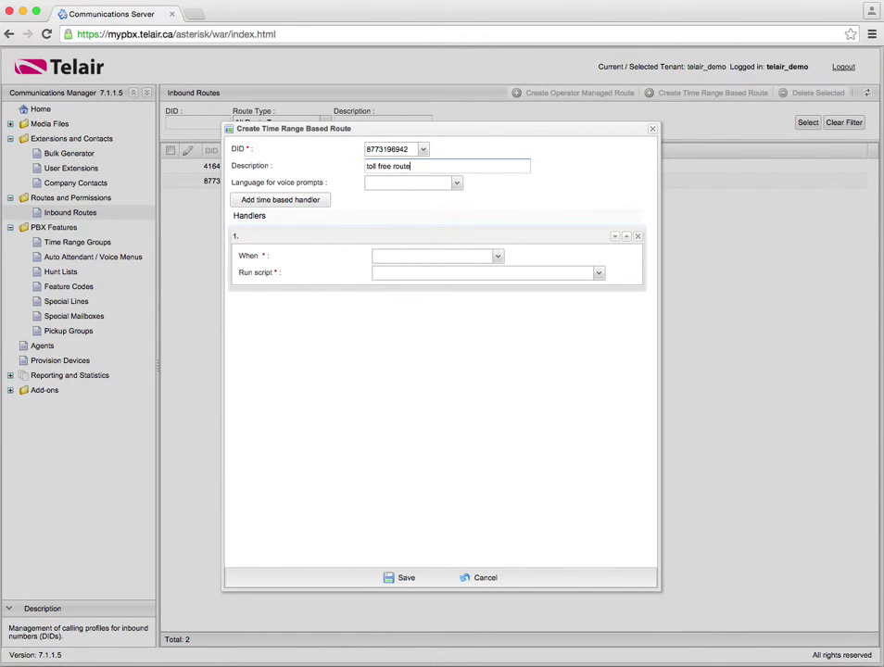
text( sales line demo)
click(454, 184)
click(428, 208)
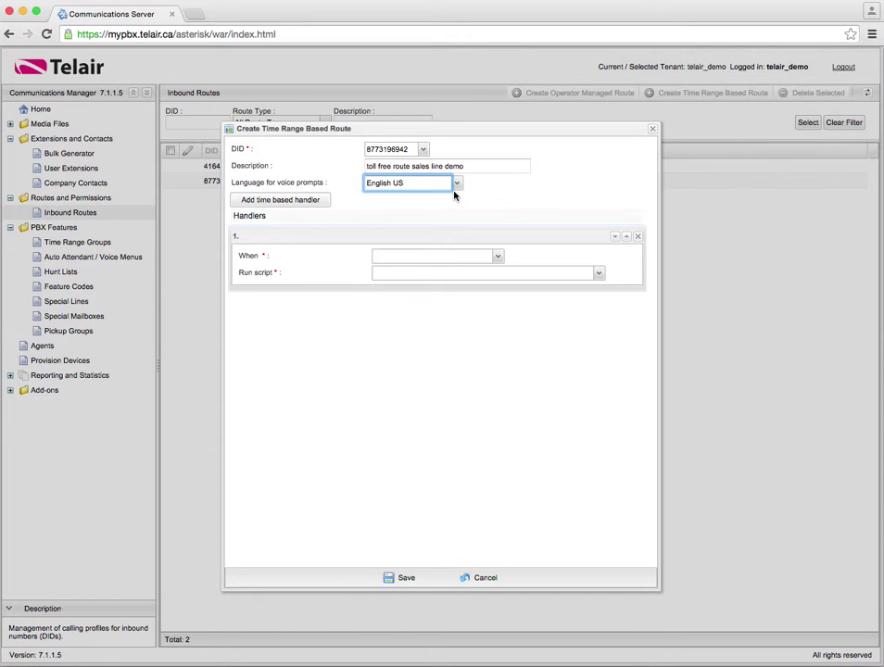
Keep a single handler for All Hours running Go to IVR/Menu with voice menu tl-main-menu-open-telair_demo, and save the route.
click(284, 204)
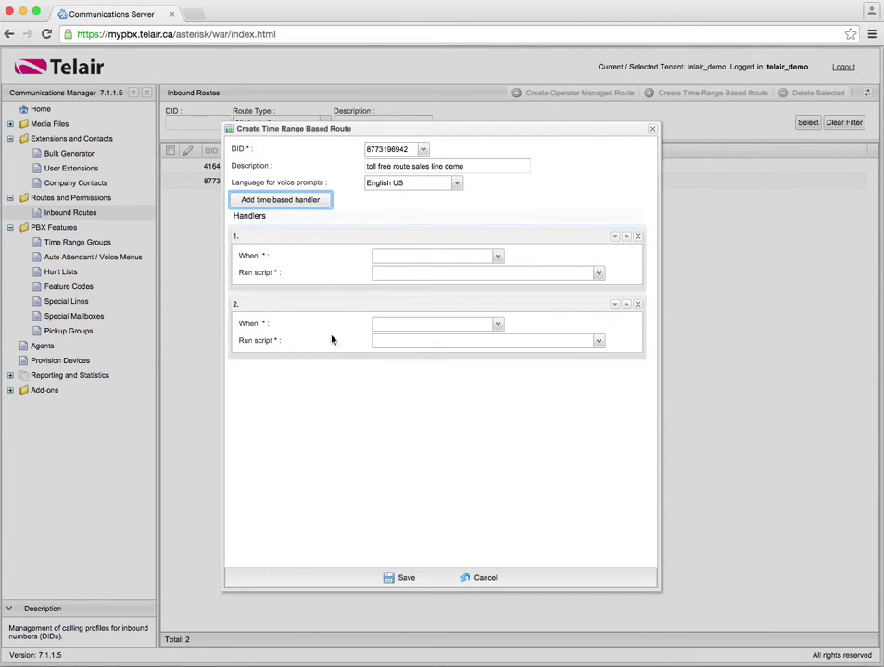
click(638, 305)
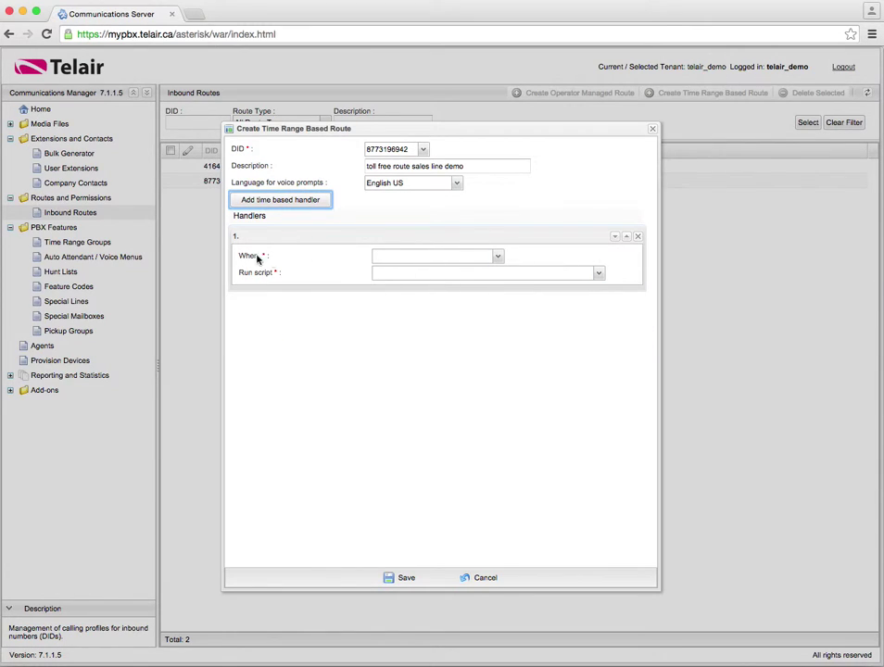
click(428, 257)
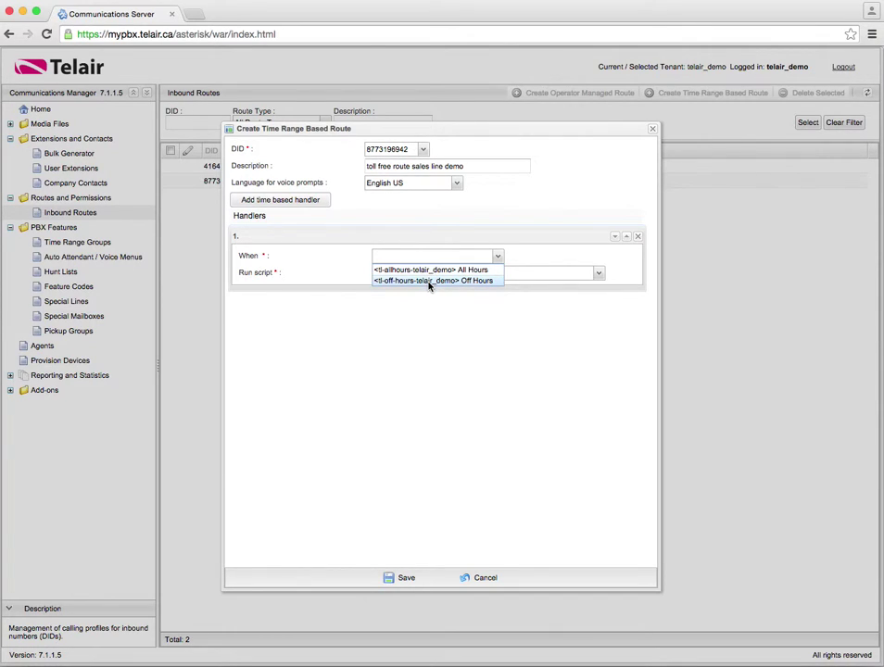
click(479, 274)
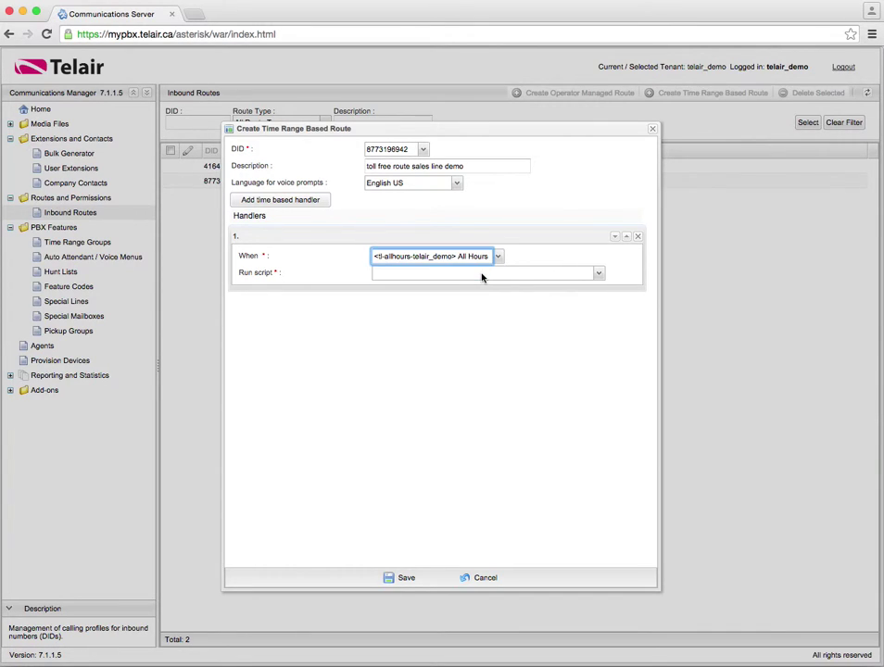
click(499, 276)
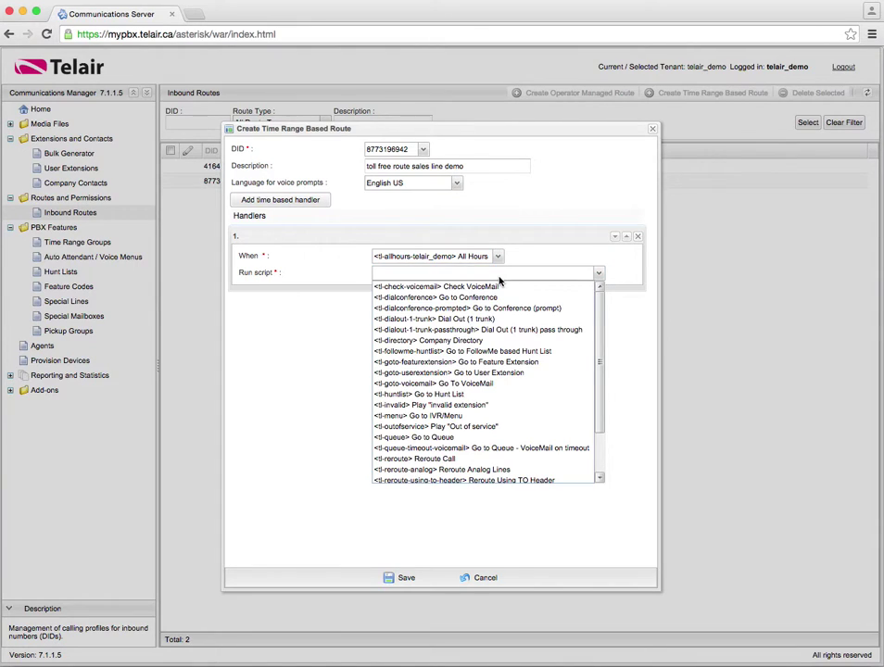
click(484, 416)
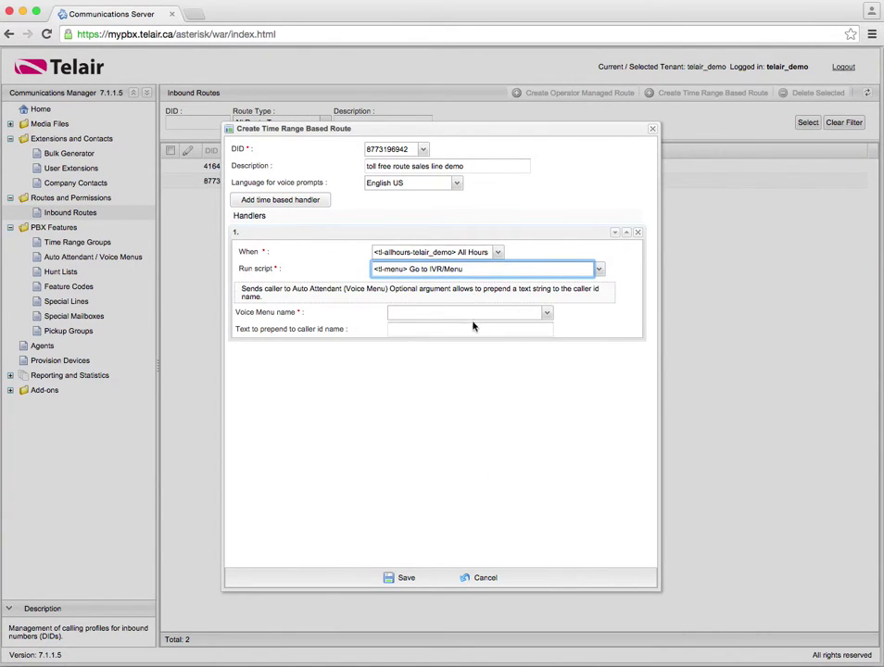
click(472, 316)
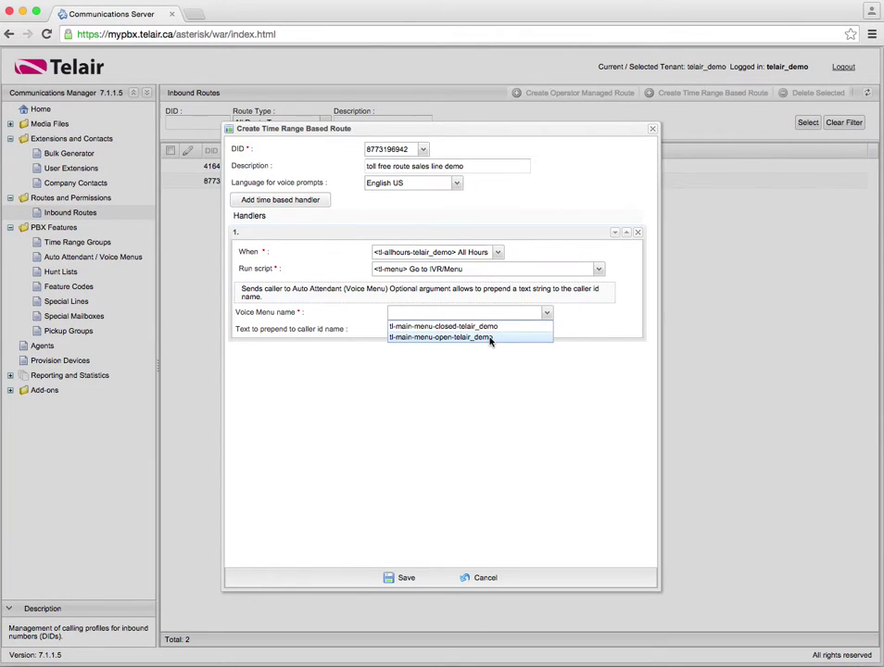
click(463, 337)
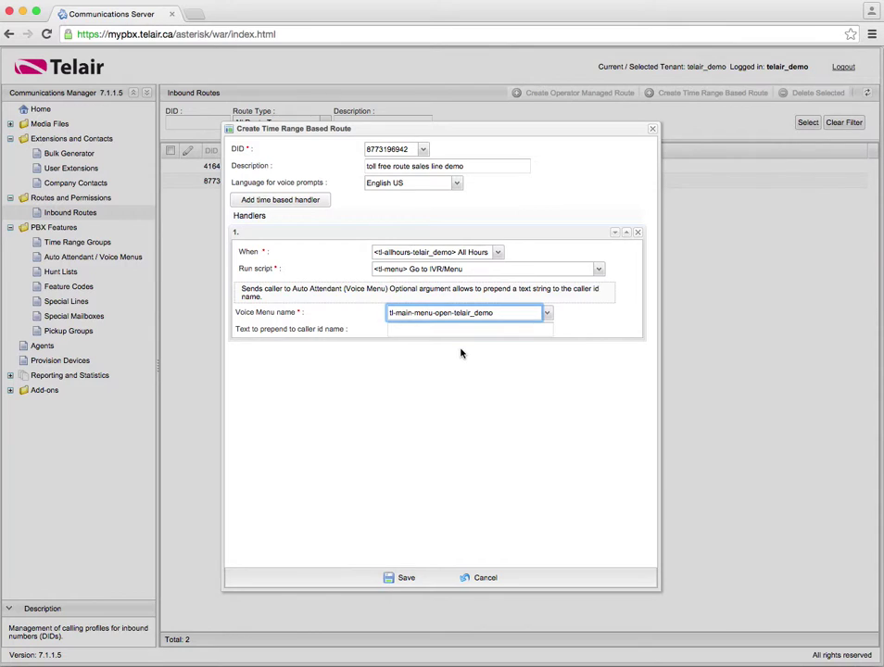
click(397, 578)
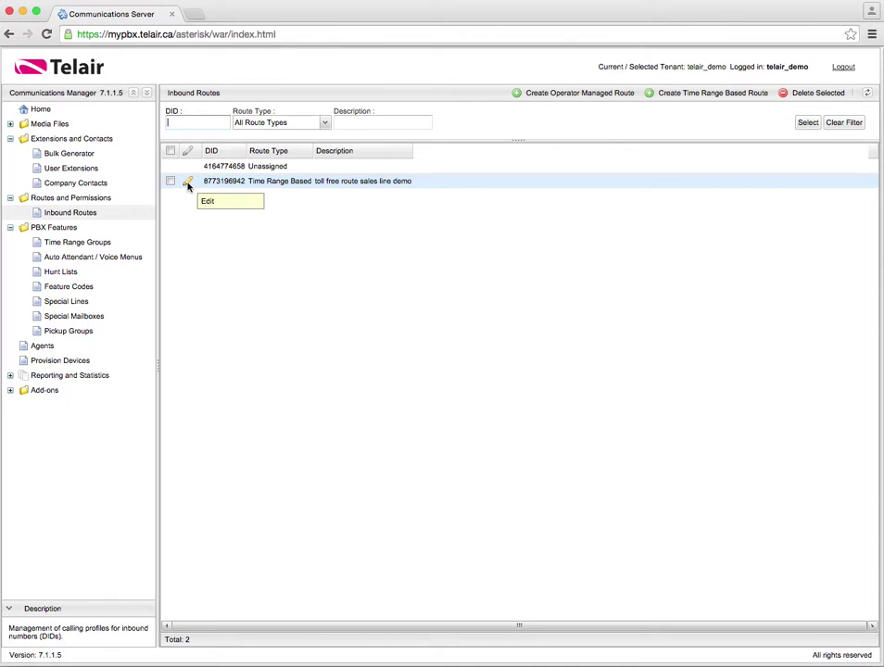
Add a second handler to the toll-free route for Off Hours, running Go to IVR/Menu with tl-main-menu-closed-telair_demo, and save.
click(187, 183)
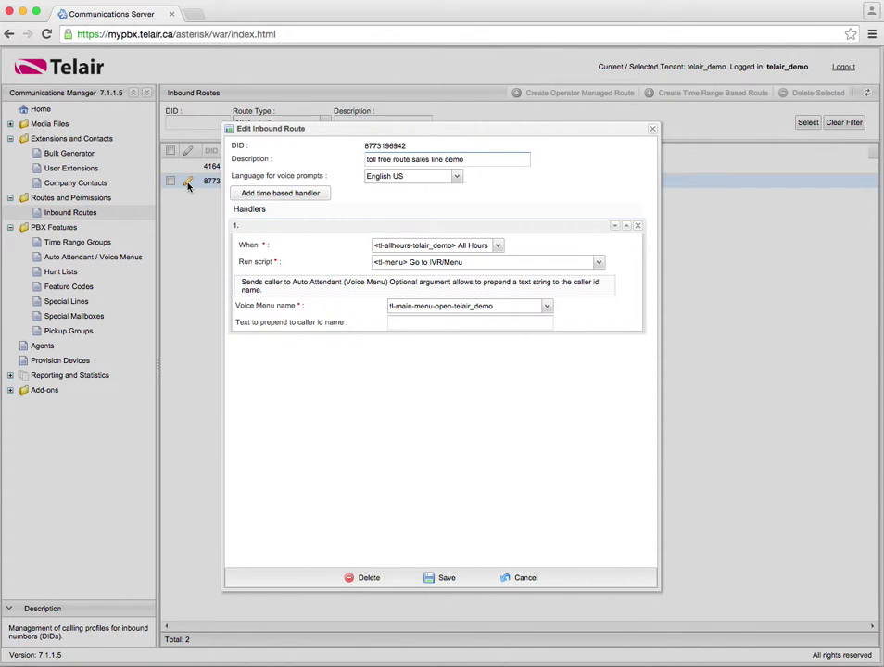
click(283, 195)
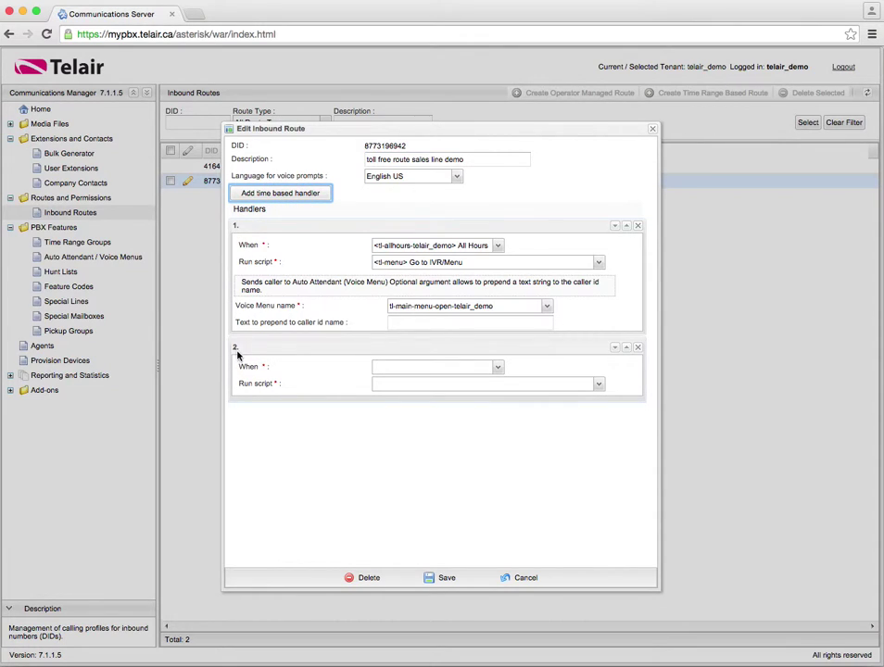
click(452, 368)
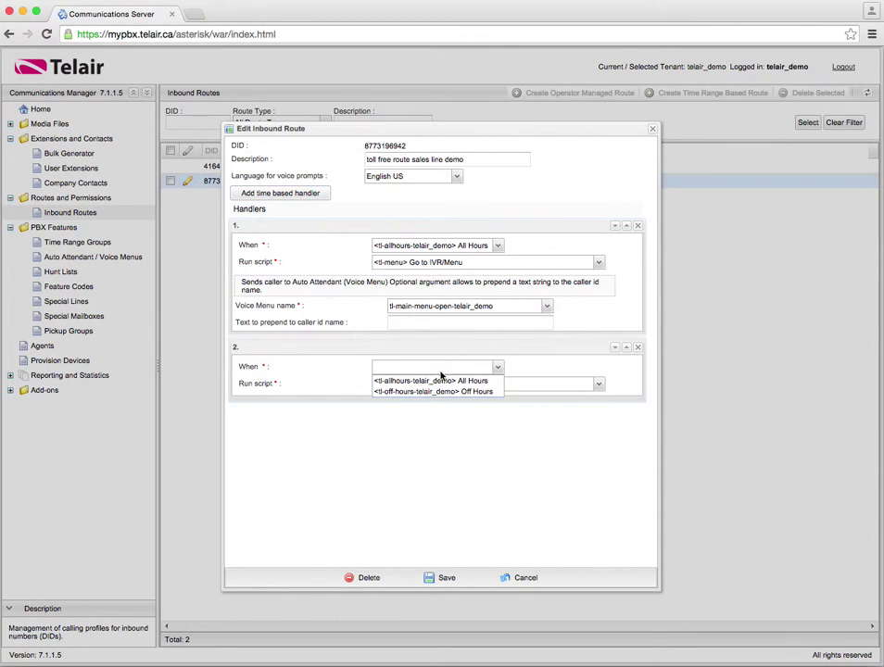
click(473, 392)
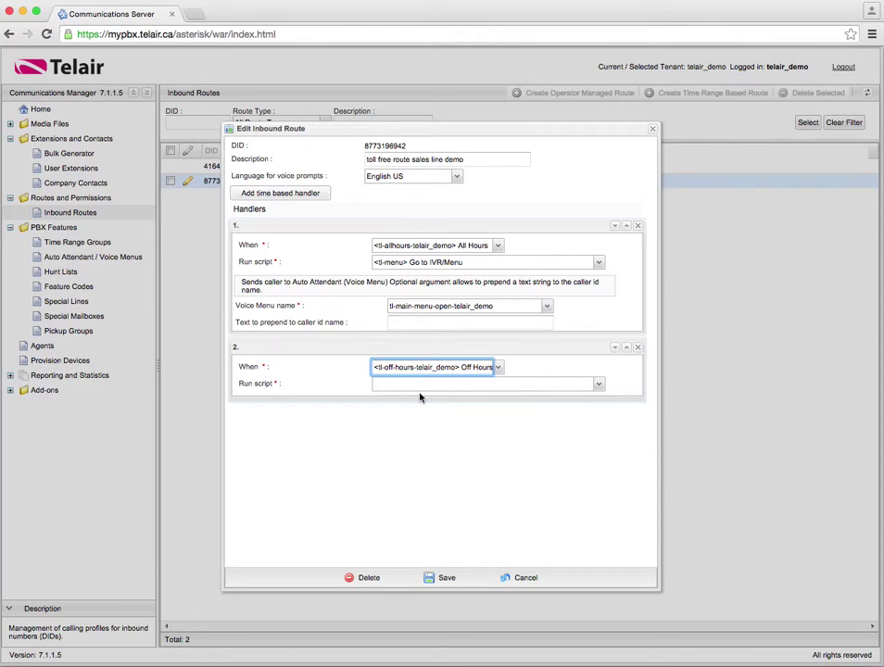
click(431, 385)
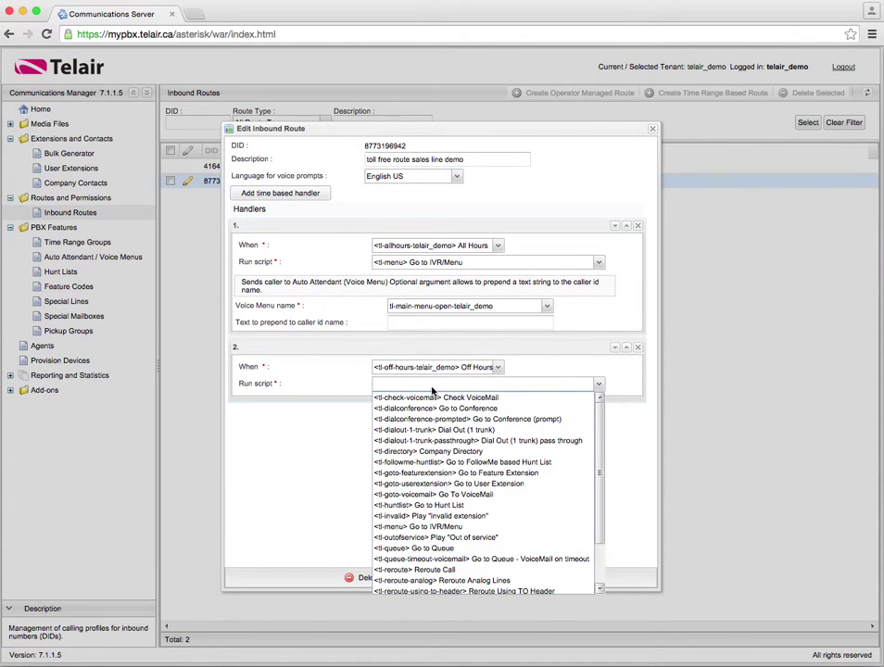
click(503, 527)
click(494, 424)
click(461, 438)
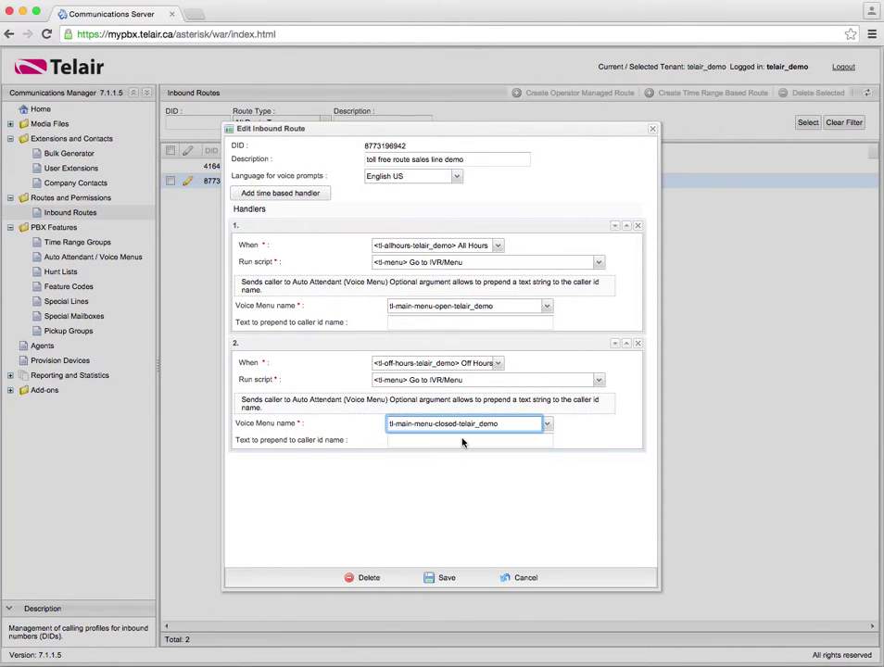
click(443, 580)
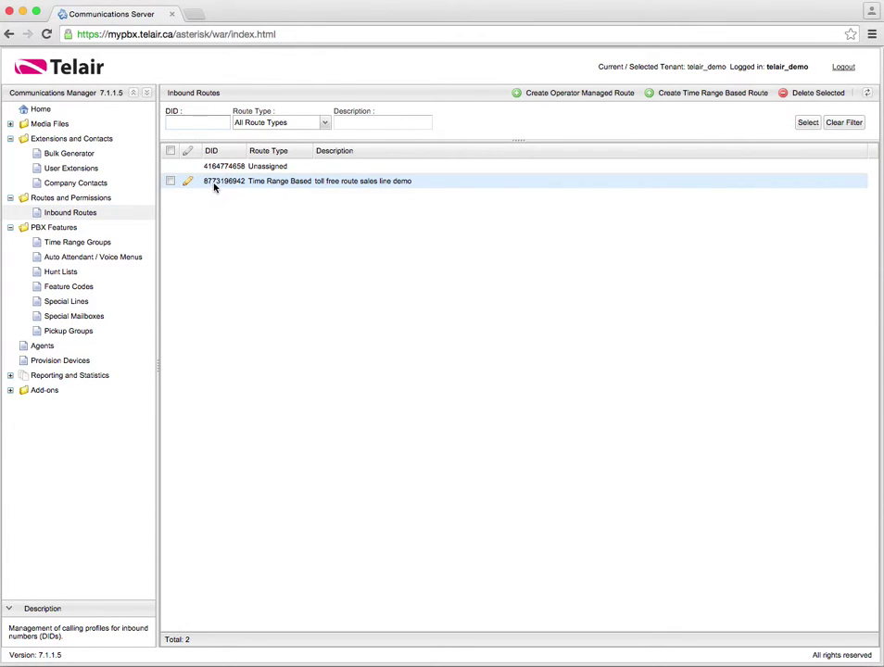
Inspect the time ranges of the All Hours group in Time Range Groups and close it unchanged.
click(11, 139)
click(11, 154)
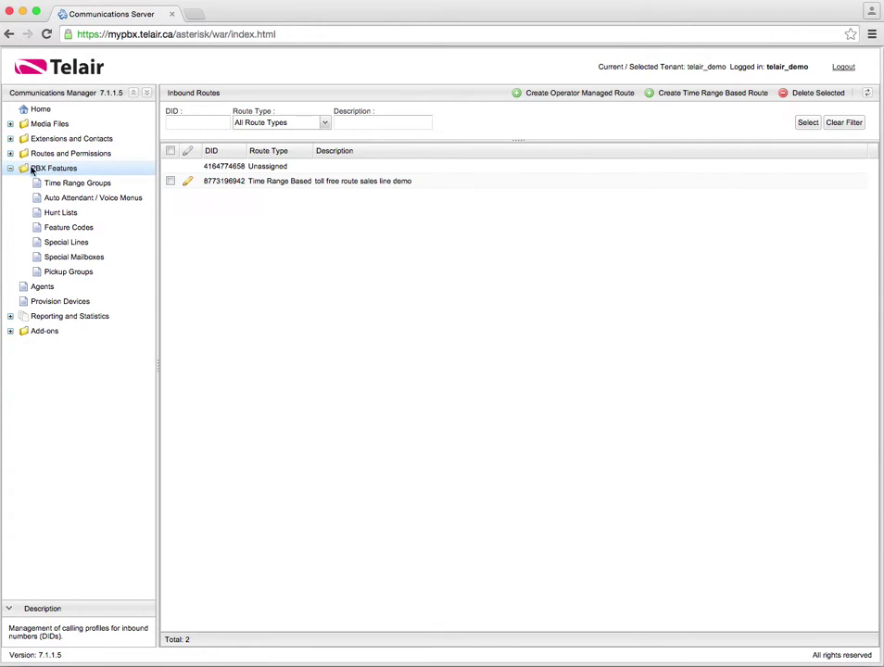
click(103, 187)
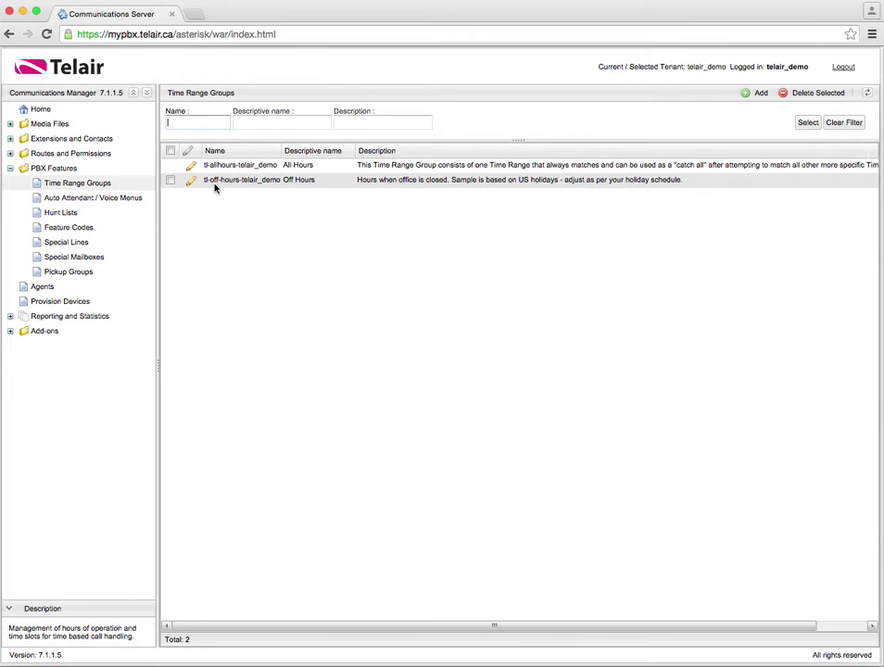
click(190, 167)
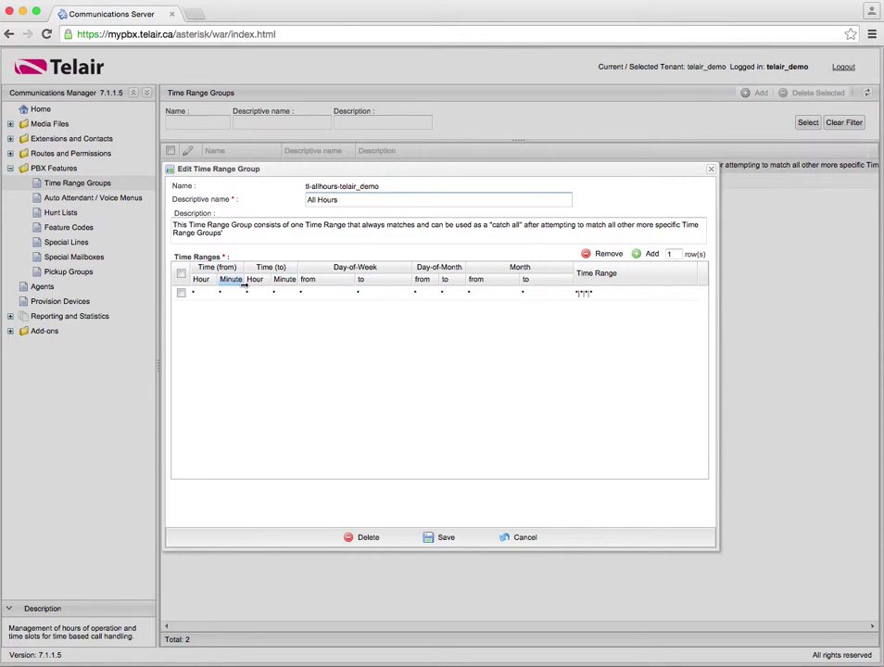
click(711, 170)
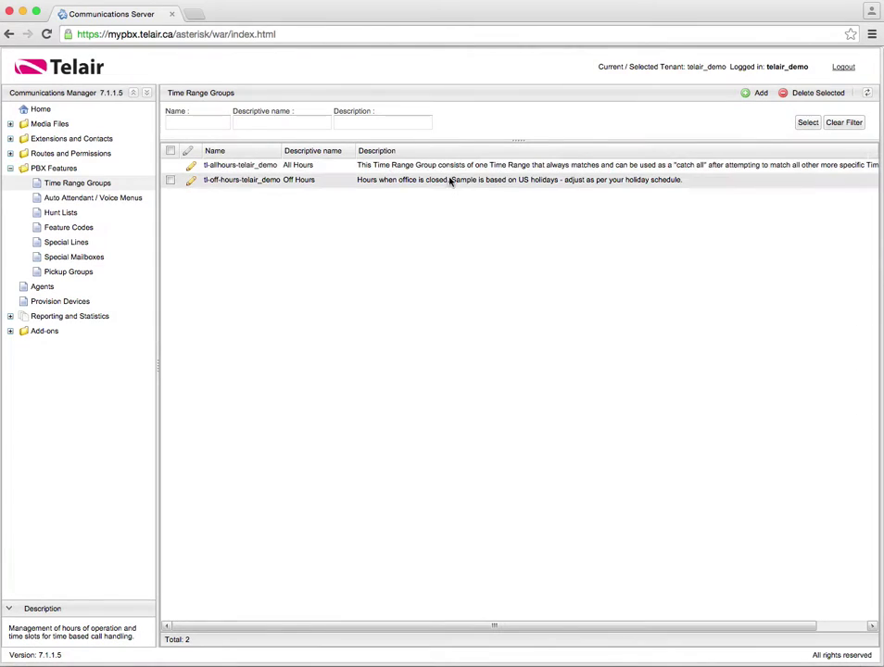
Start a new time range group named holidays-2015 with the descriptive name "Catch all for holidays during 2015".
click(758, 95)
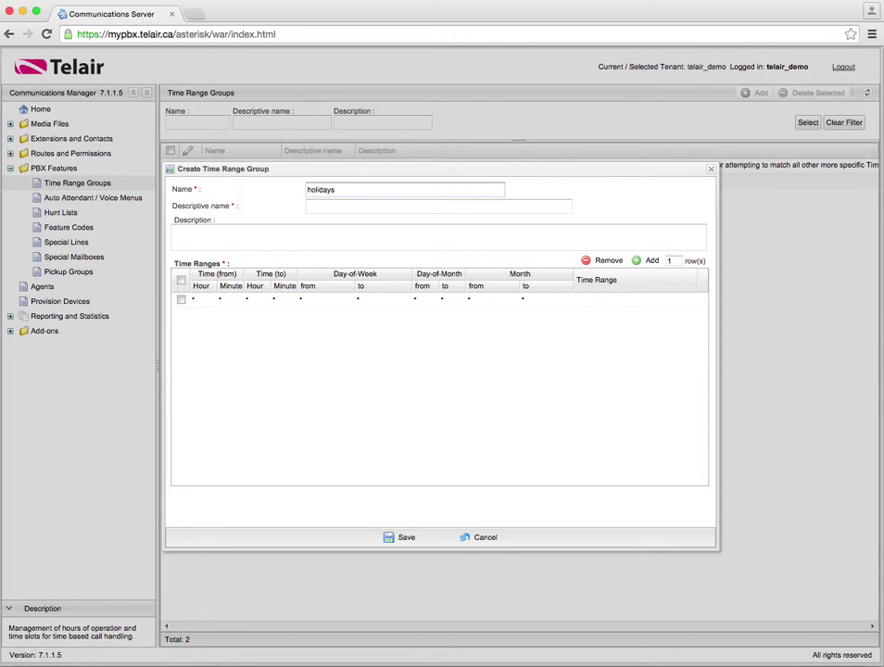
click(458, 206)
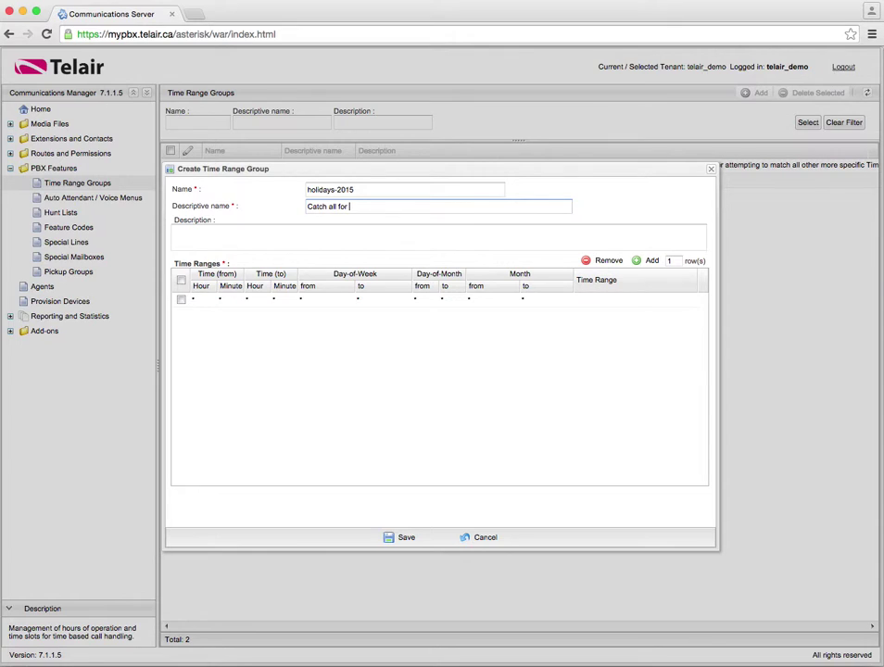
text(Catch all for holidays during 2015)
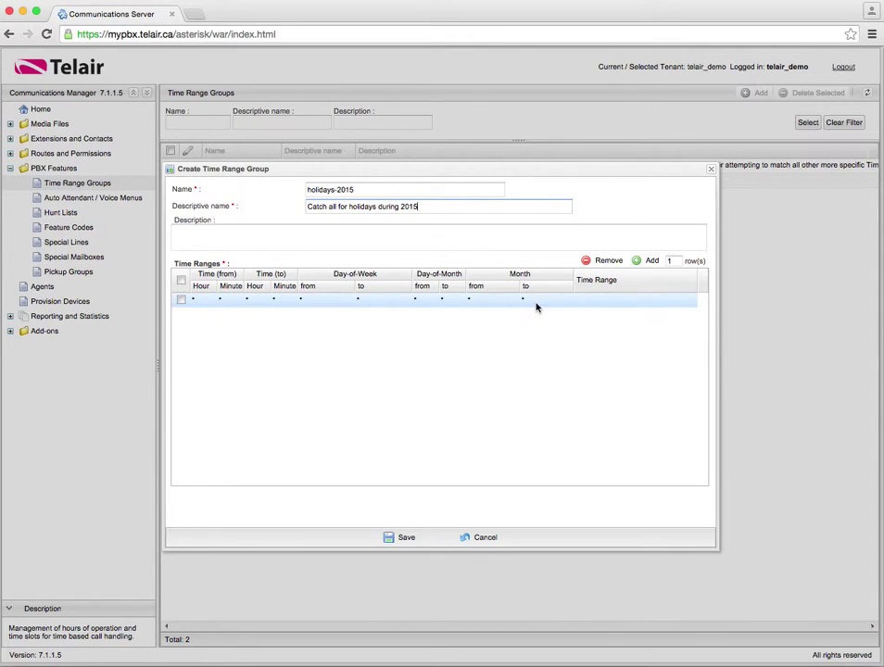
Set the first time range of the group to day of month 25 to 26, December to December.
click(486, 301)
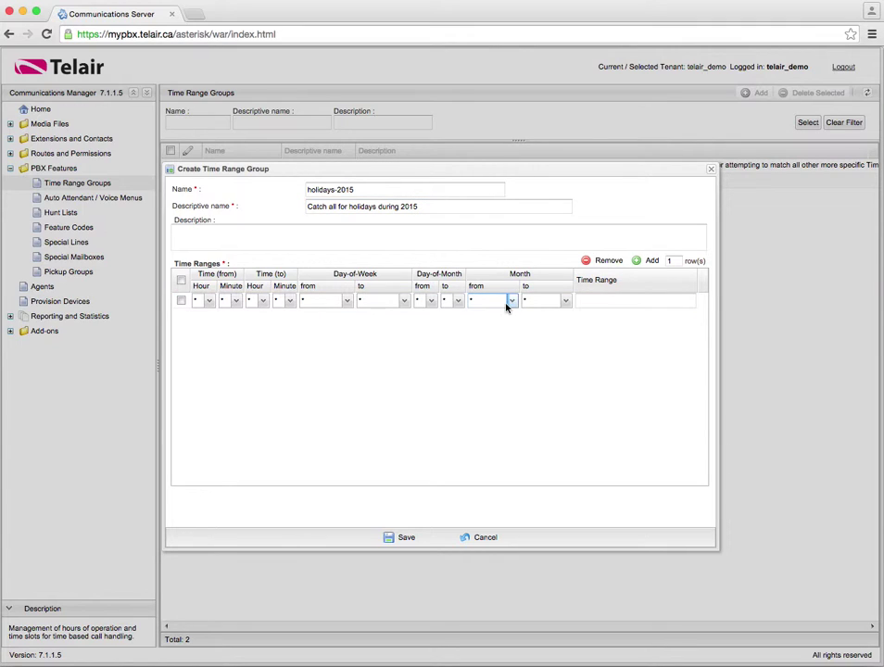
click(511, 306)
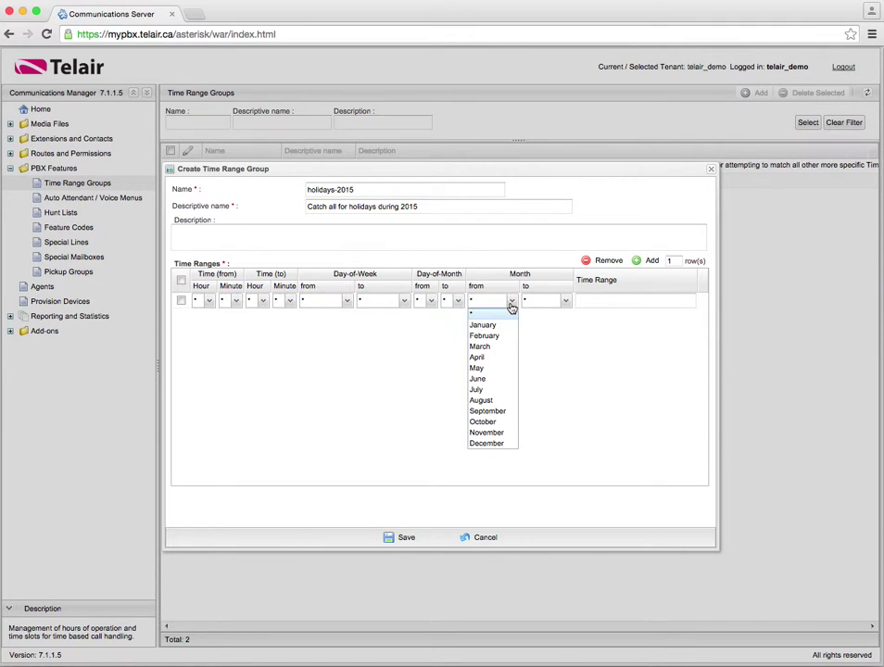
click(506, 444)
click(565, 304)
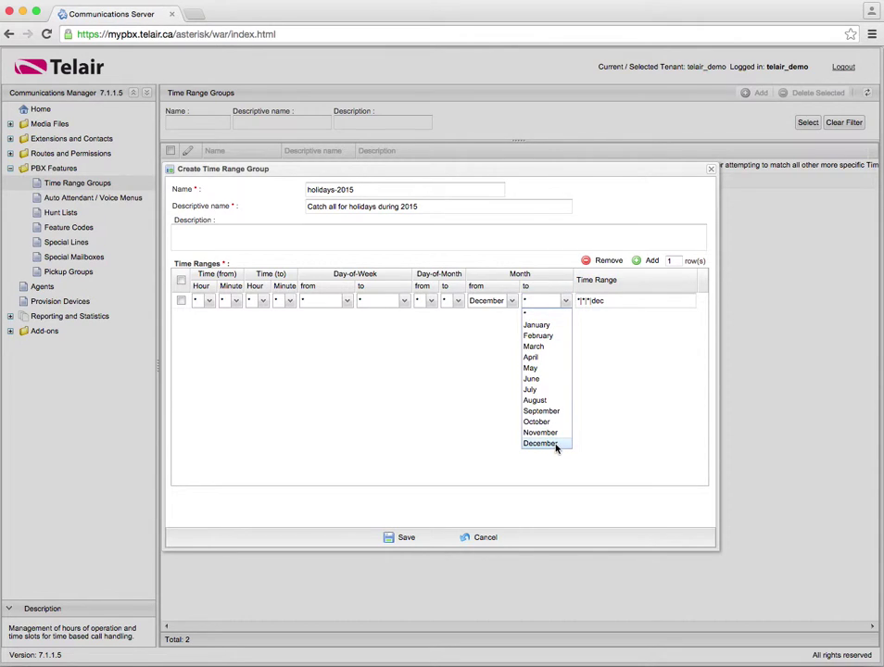
click(556, 446)
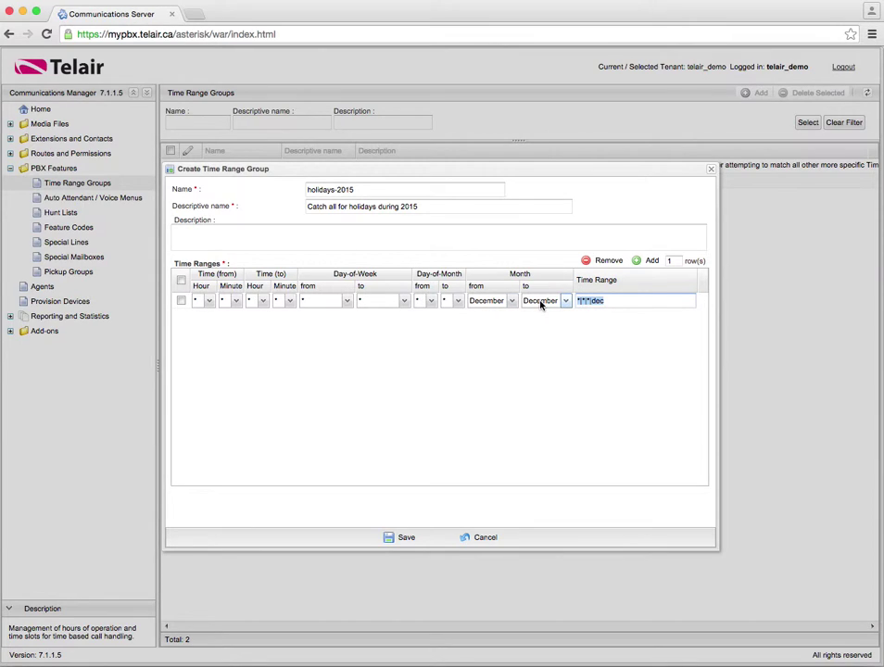
click(430, 302)
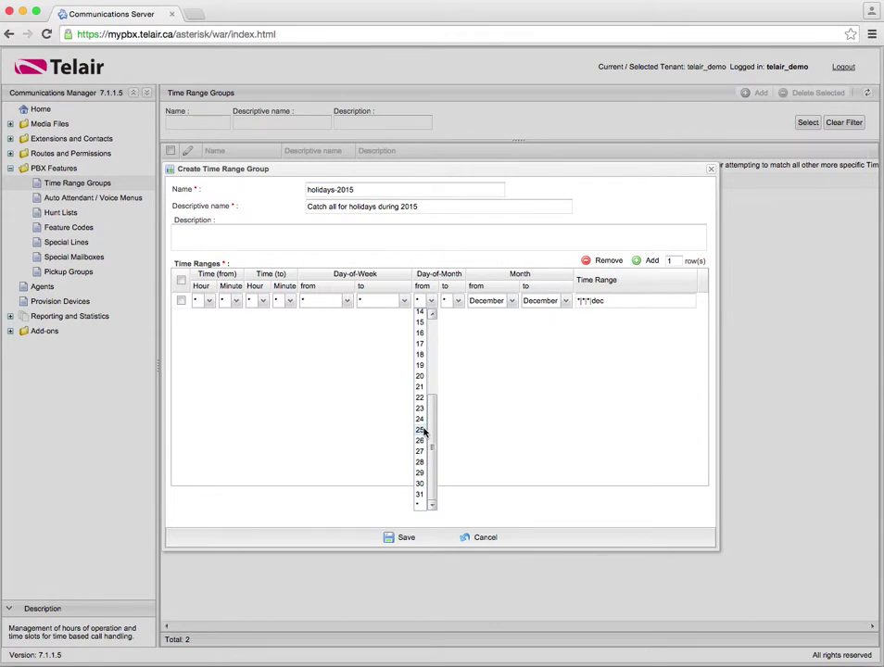
click(420, 430)
click(456, 302)
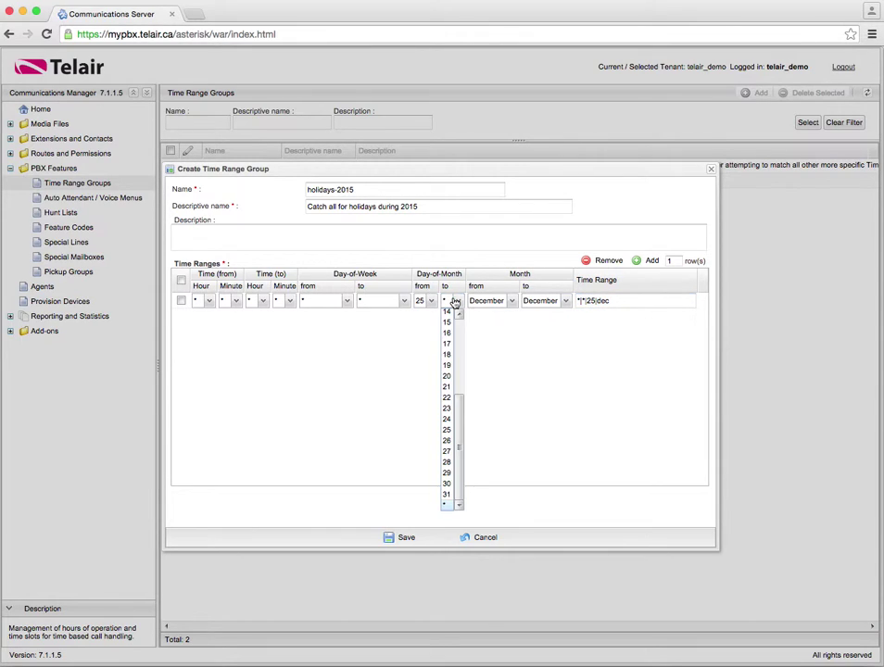
click(445, 441)
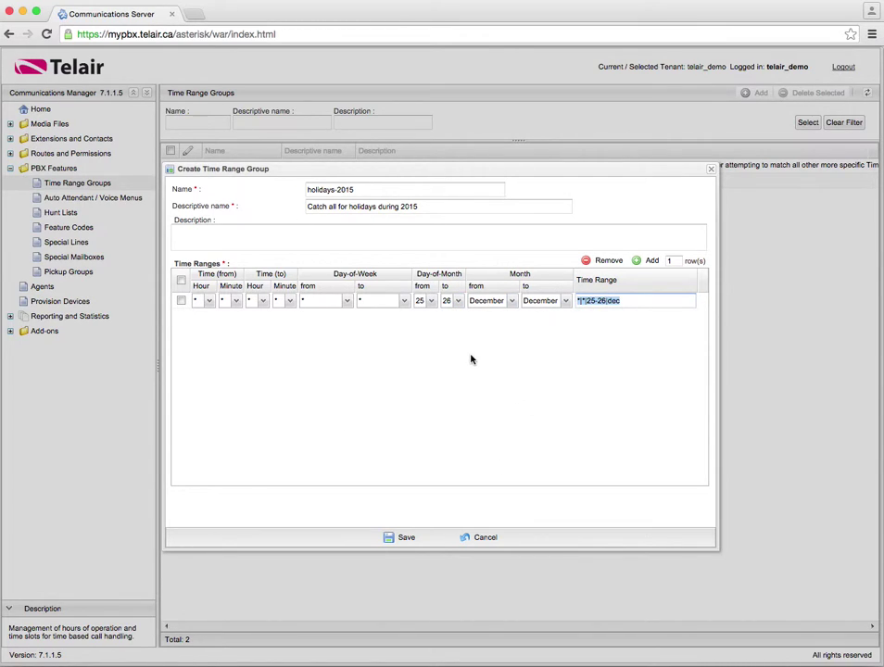
Add a second time range for day 1 to 1, January to January, and save the group without a description.
click(648, 260)
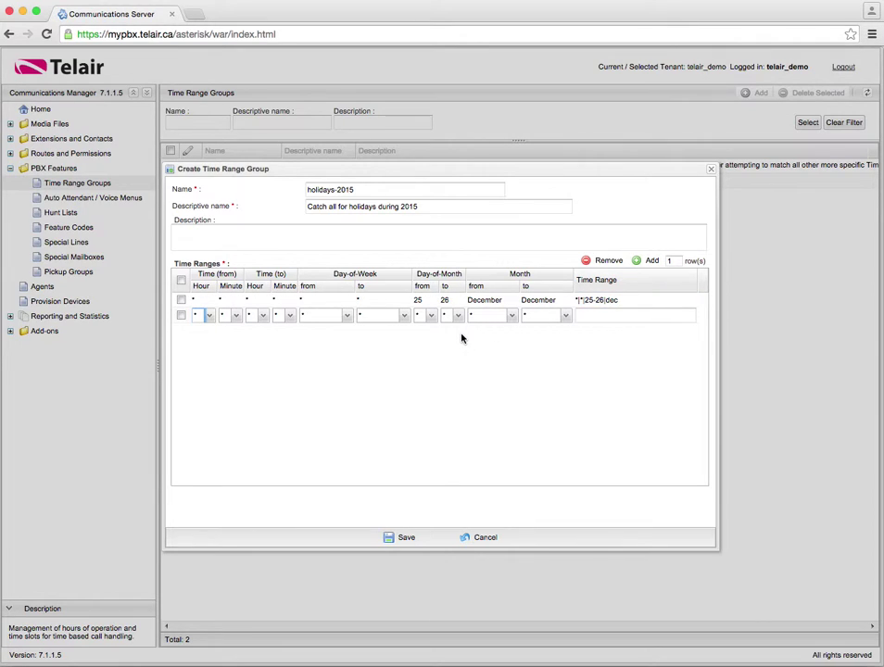
click(431, 315)
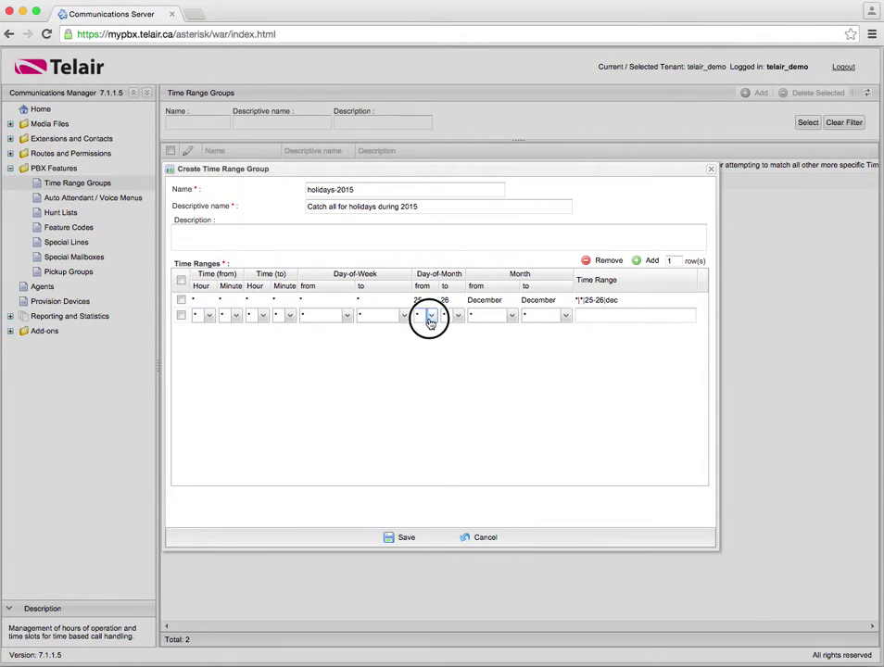
scroll(432, 356, up, 5)
click(429, 337)
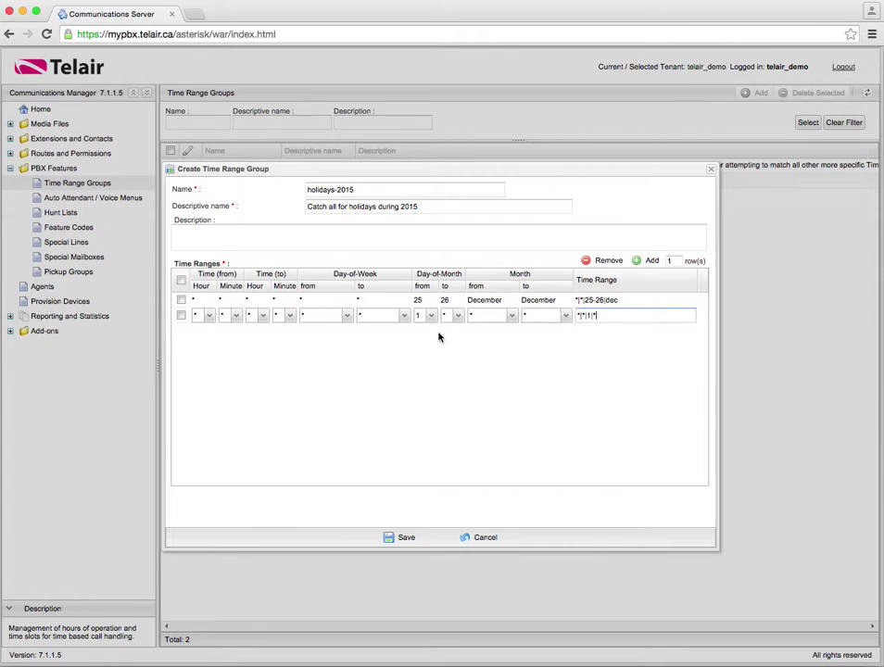
click(458, 315)
scroll(458, 343, up, 5)
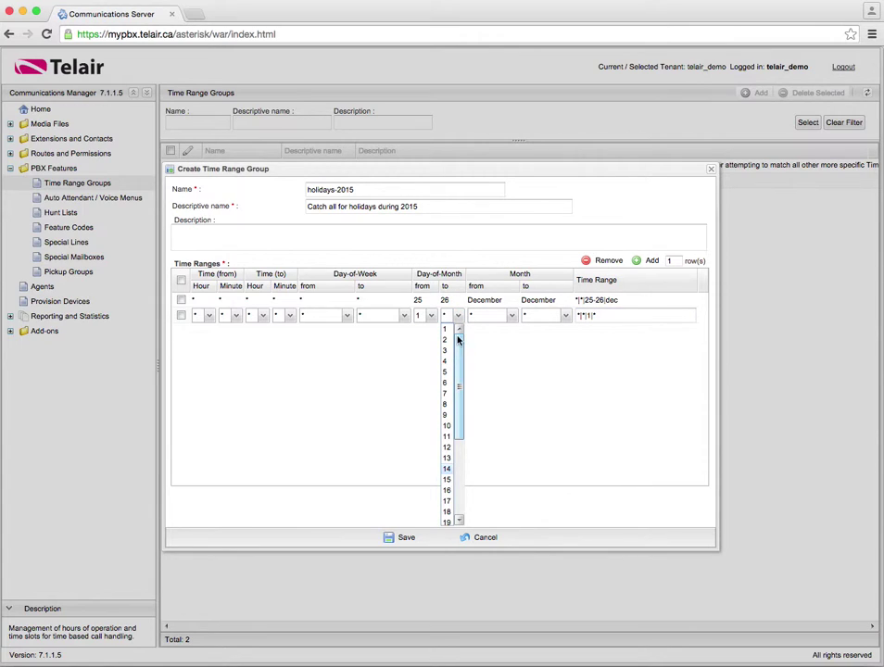
click(448, 331)
click(505, 320)
click(501, 341)
click(562, 317)
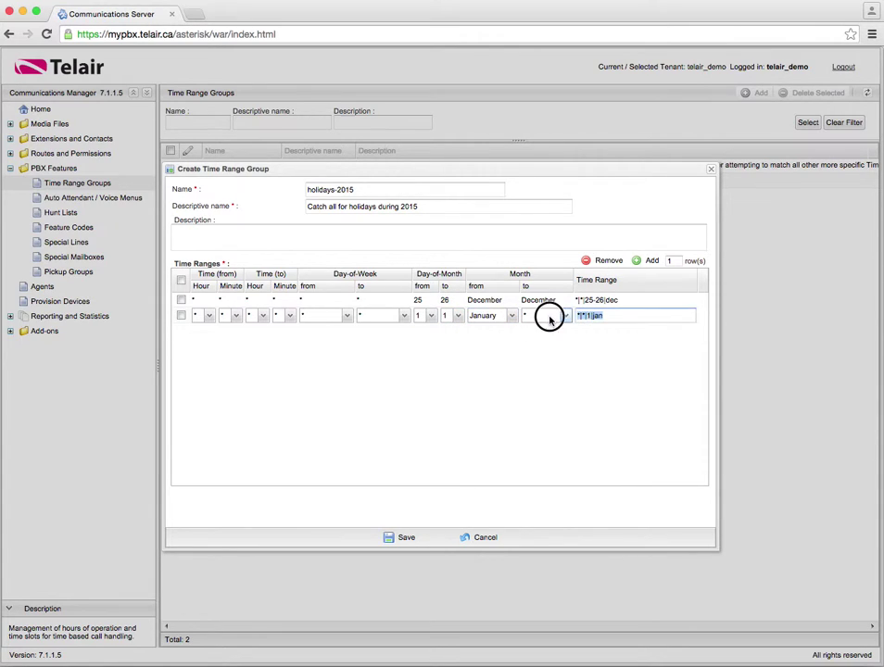
click(540, 340)
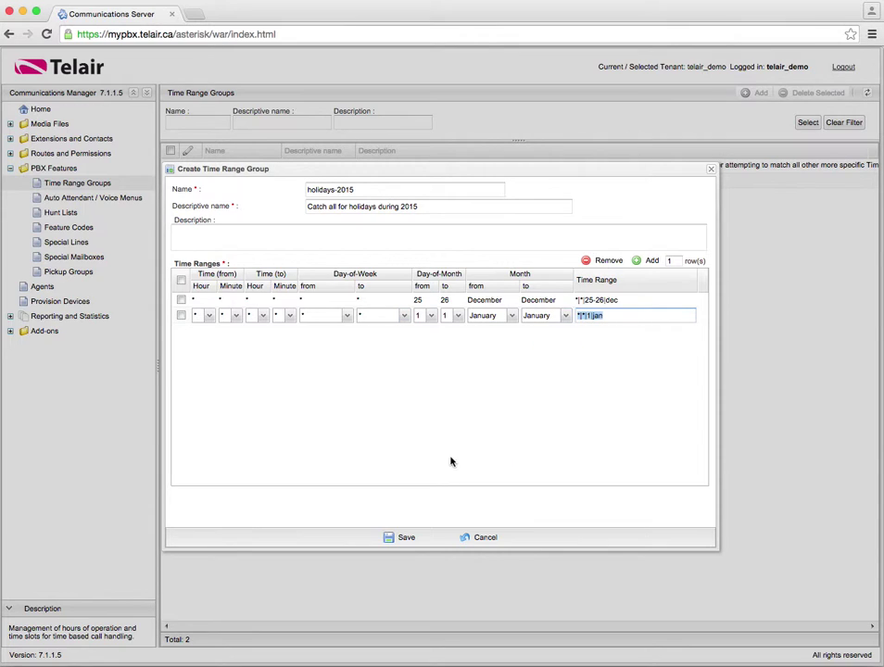
click(408, 539)
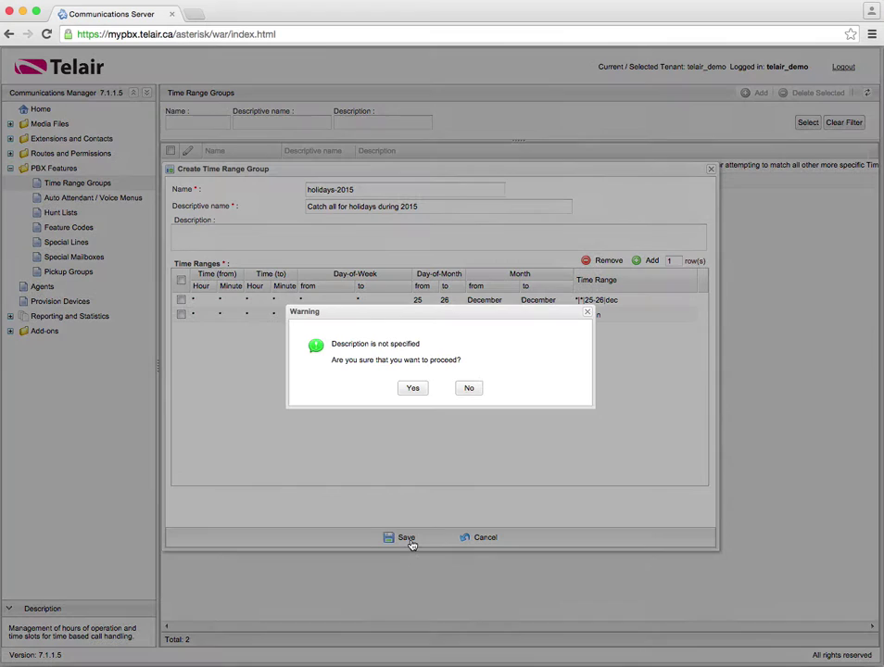
click(410, 390)
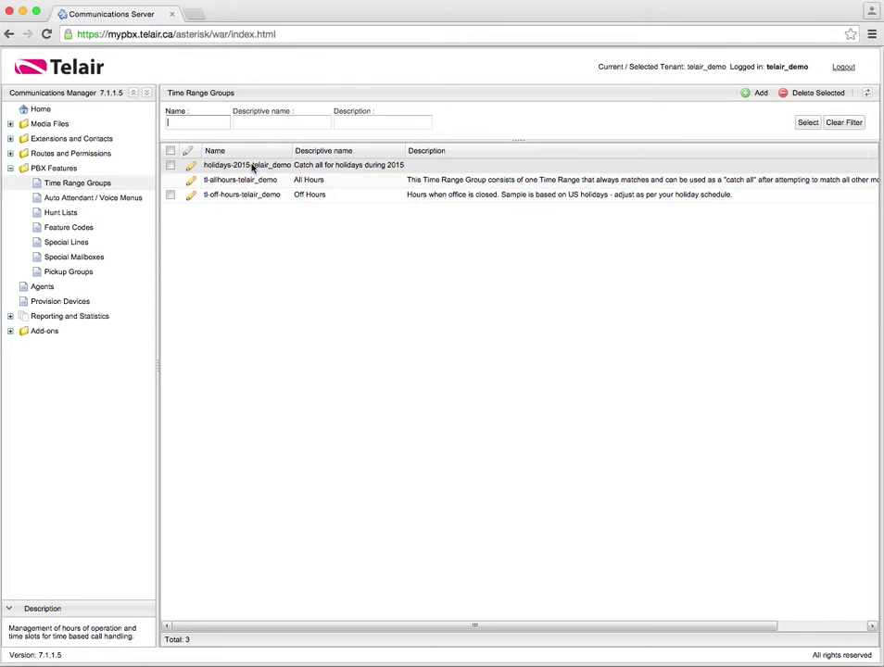
Open the toll-free route in Inbound Routes, add a new time based handler and move it to first position.
click(10, 153)
click(65, 170)
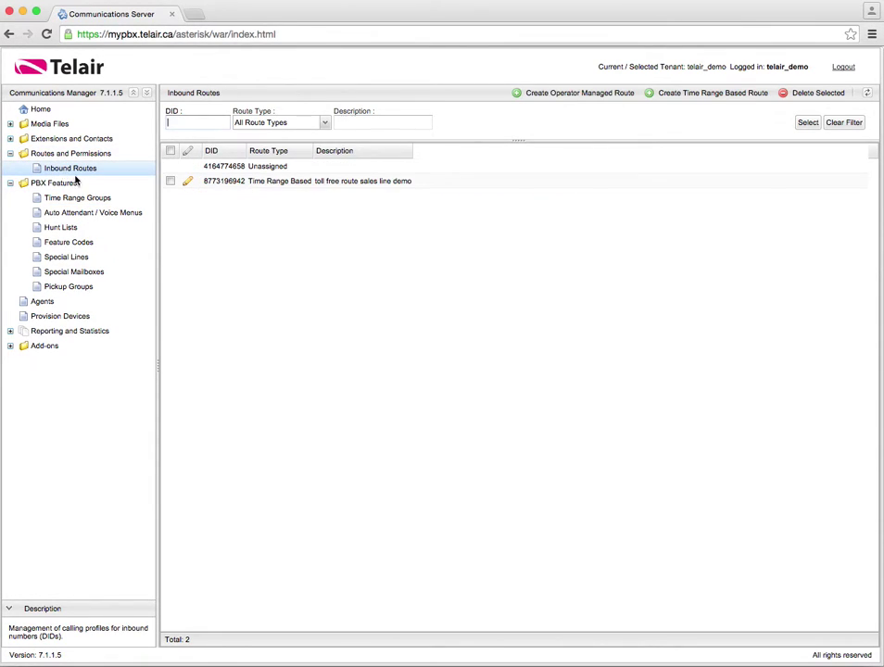
click(185, 182)
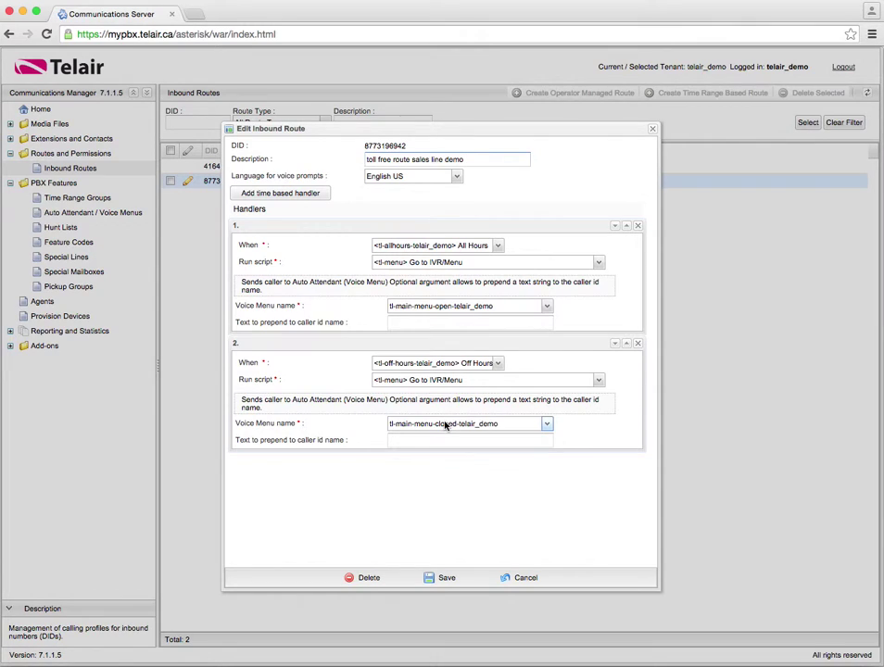
click(299, 197)
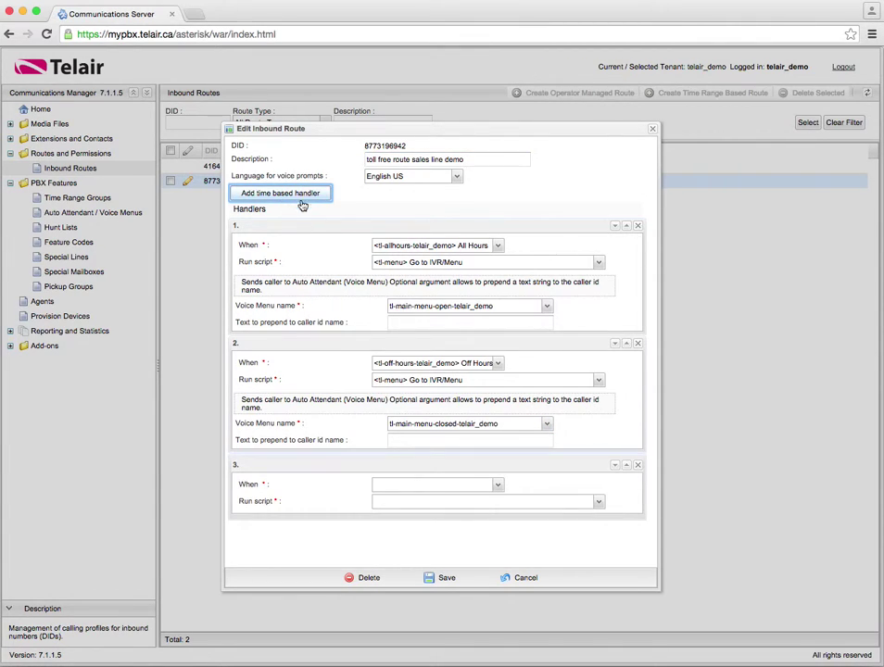
click(626, 466)
click(627, 346)
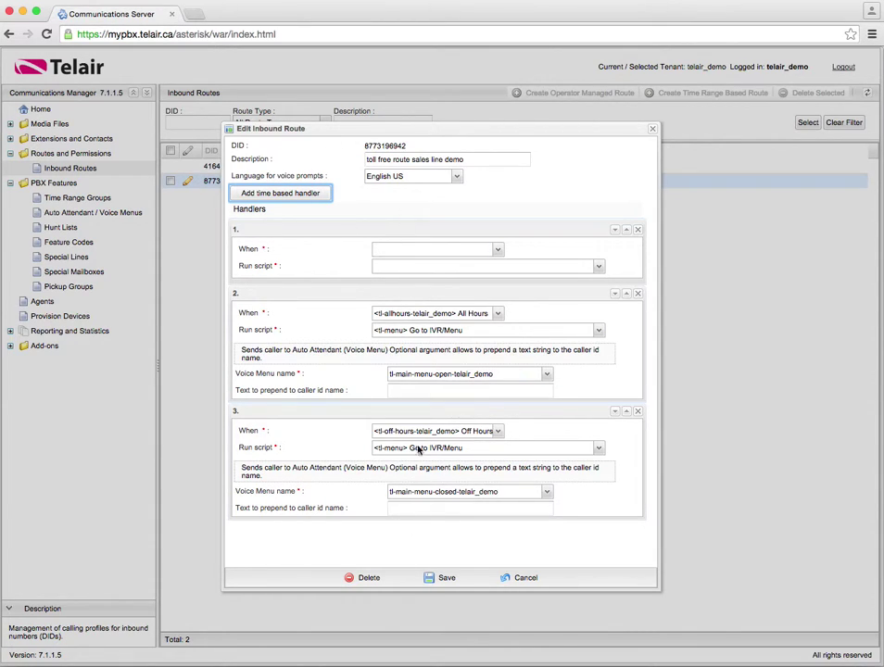
Move the All Hours handler above the empty handler, and return the empty handler to first position.
click(367, 145)
double_click(368, 146)
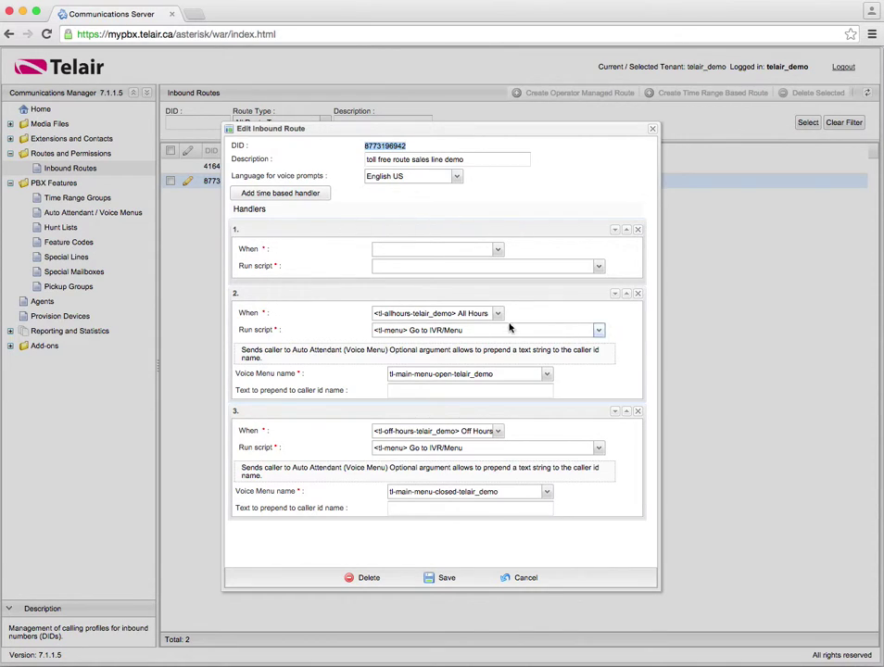
click(627, 294)
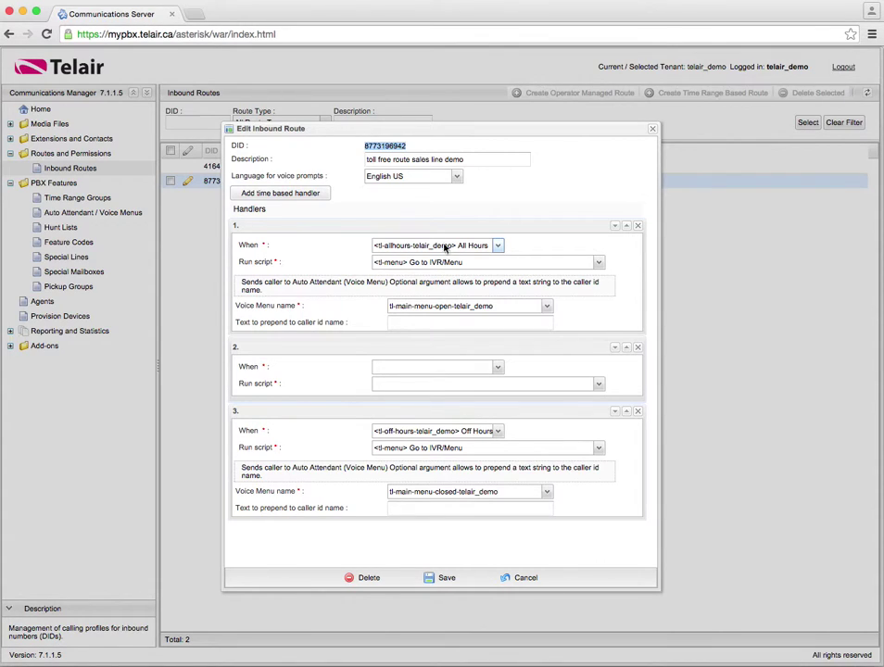
click(628, 349)
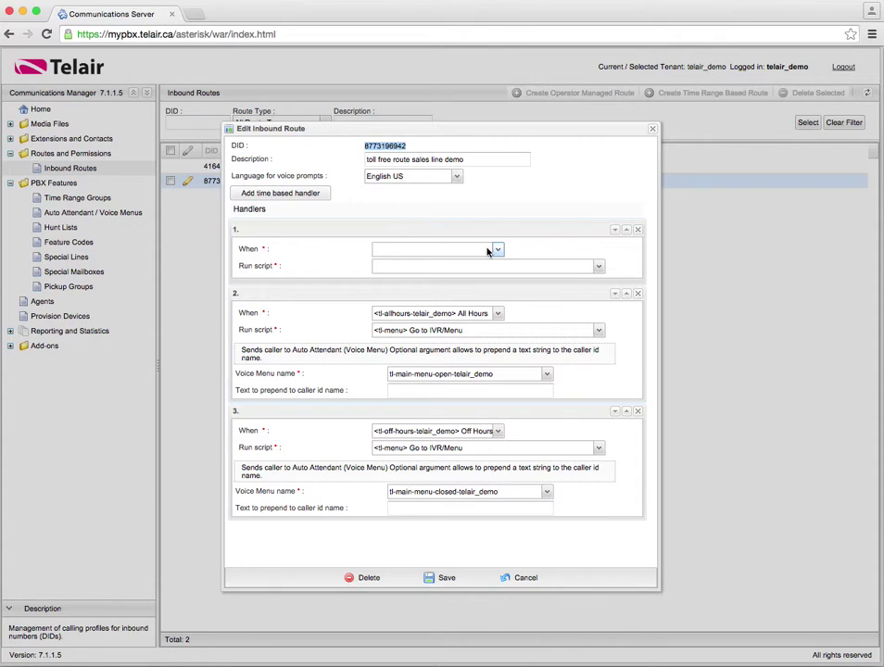
Set the first handler to holidays-2015-telair_demo running Go to IVR/Menu with tl-main-menu-closed-telair_demo, and close the route without saving.
click(421, 249)
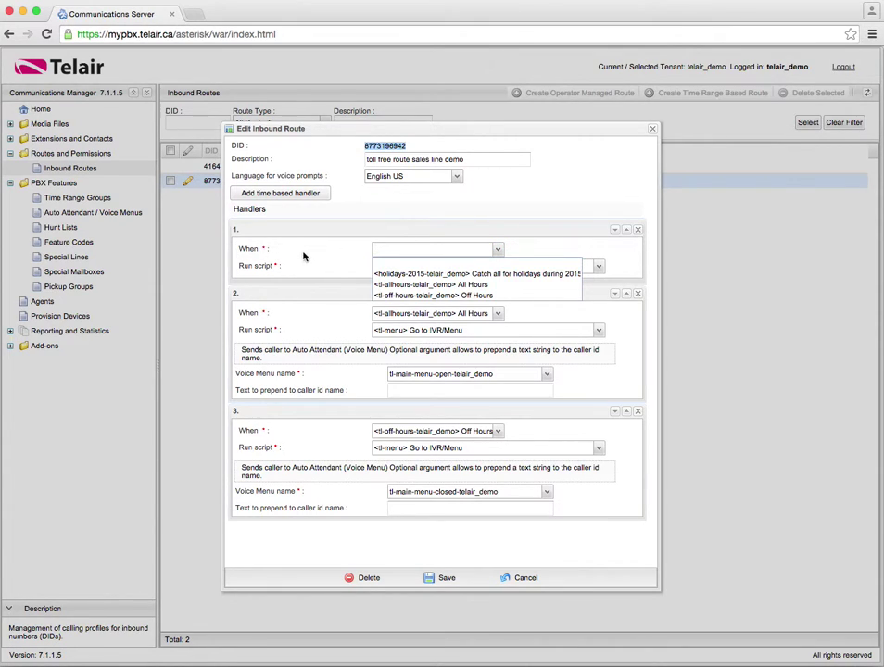
click(435, 276)
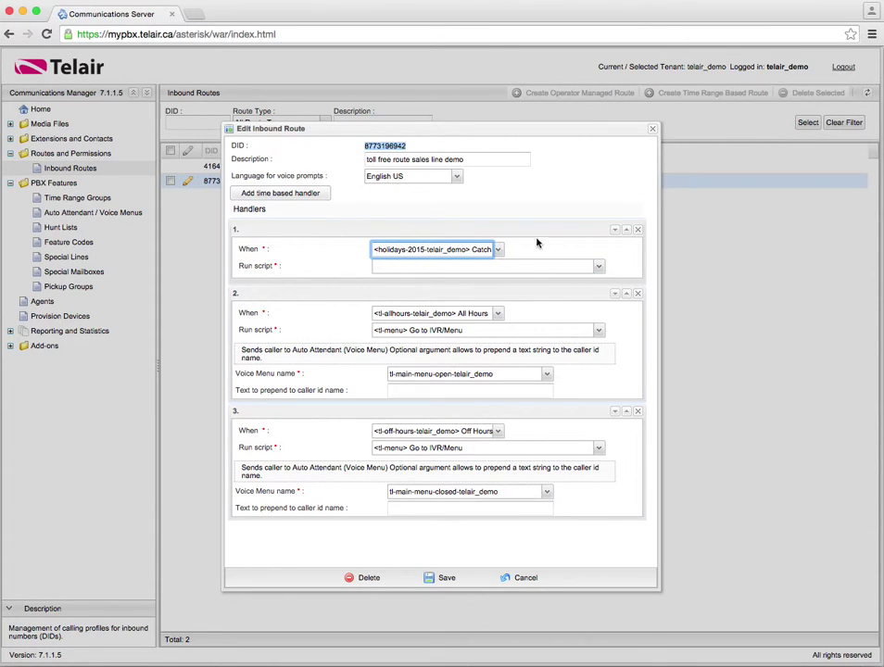
click(475, 265)
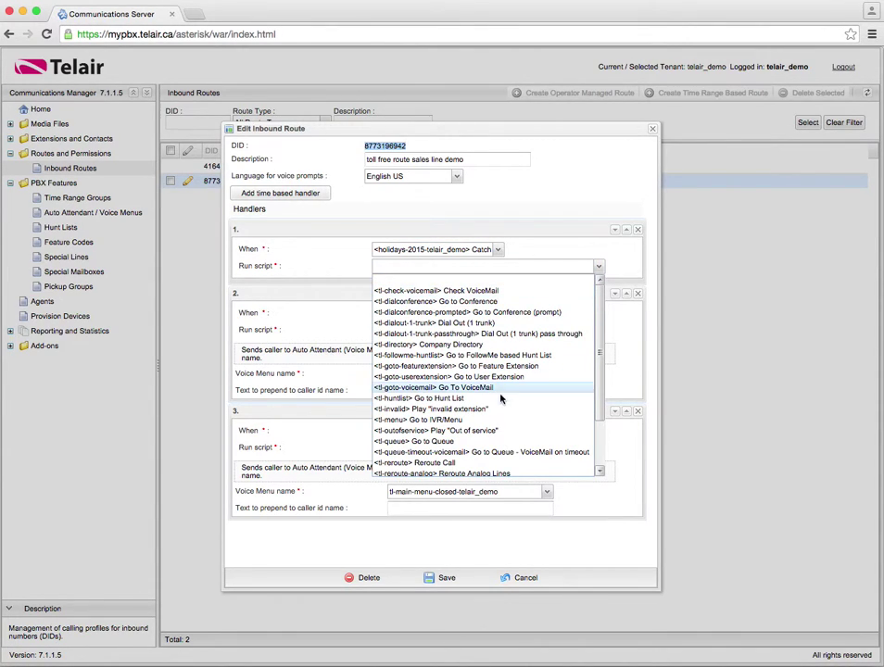
click(498, 419)
click(465, 308)
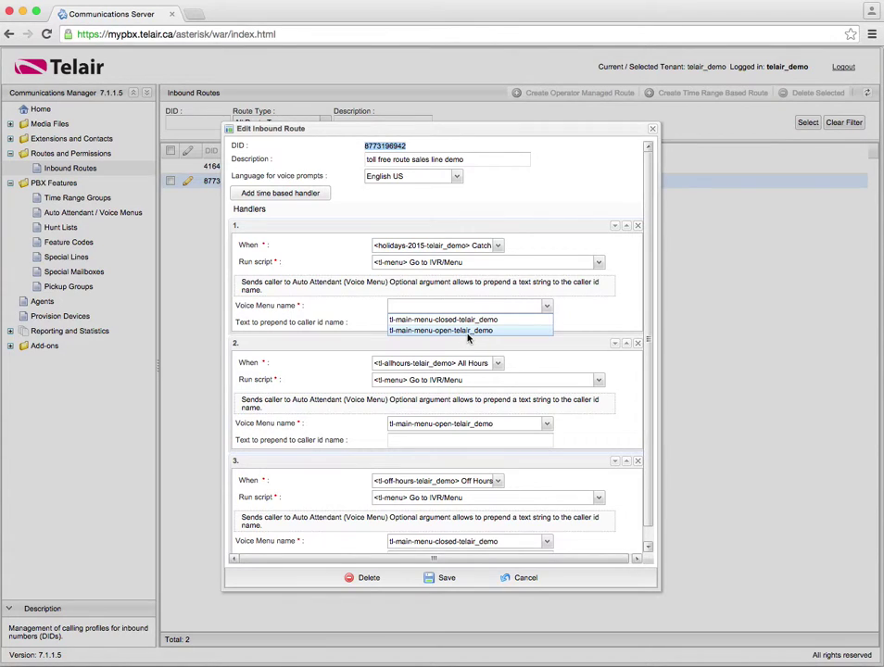
click(466, 319)
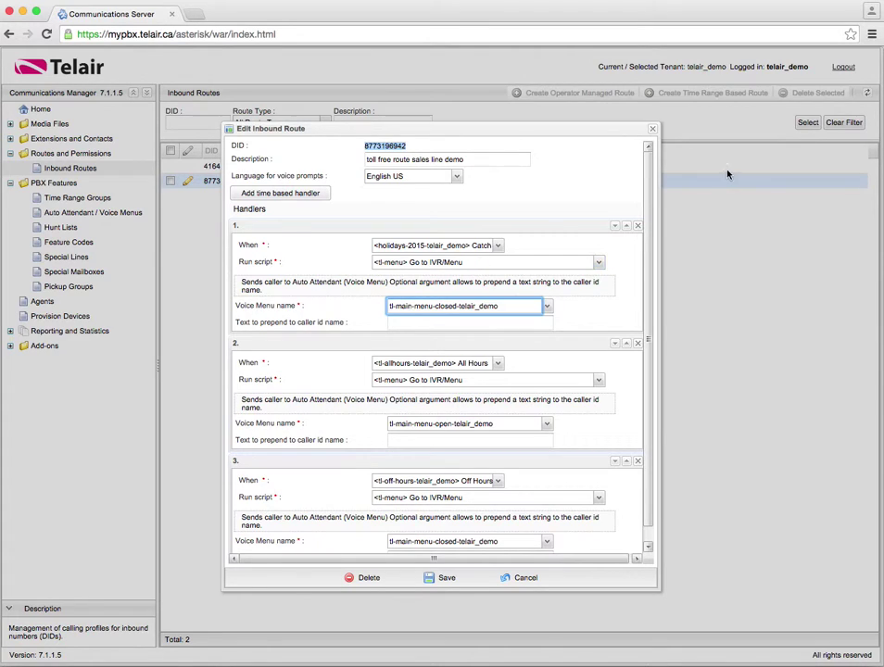
click(653, 132)
Delete the time range based toll-free route from Inbound Routes.
click(170, 181)
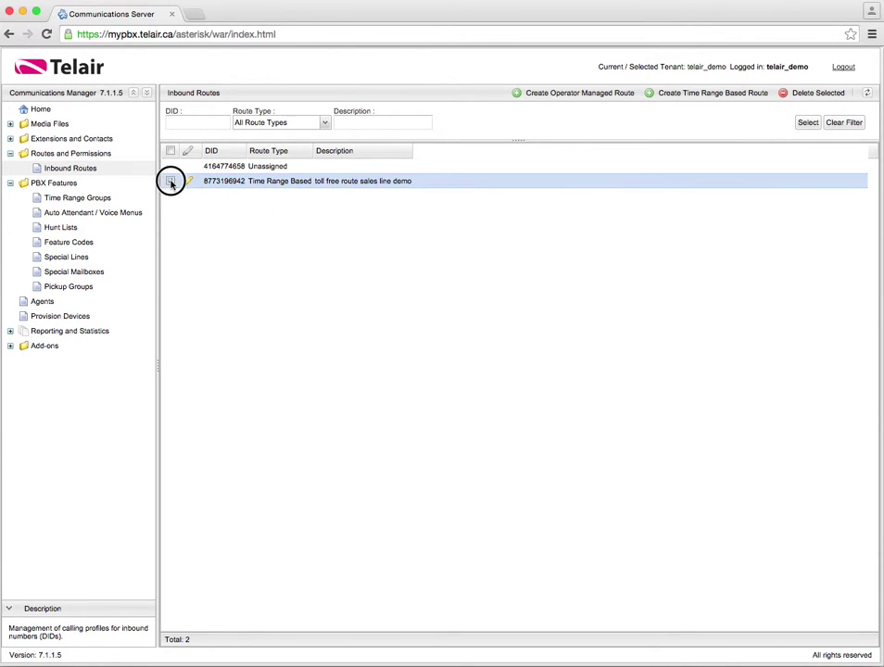
click(788, 93)
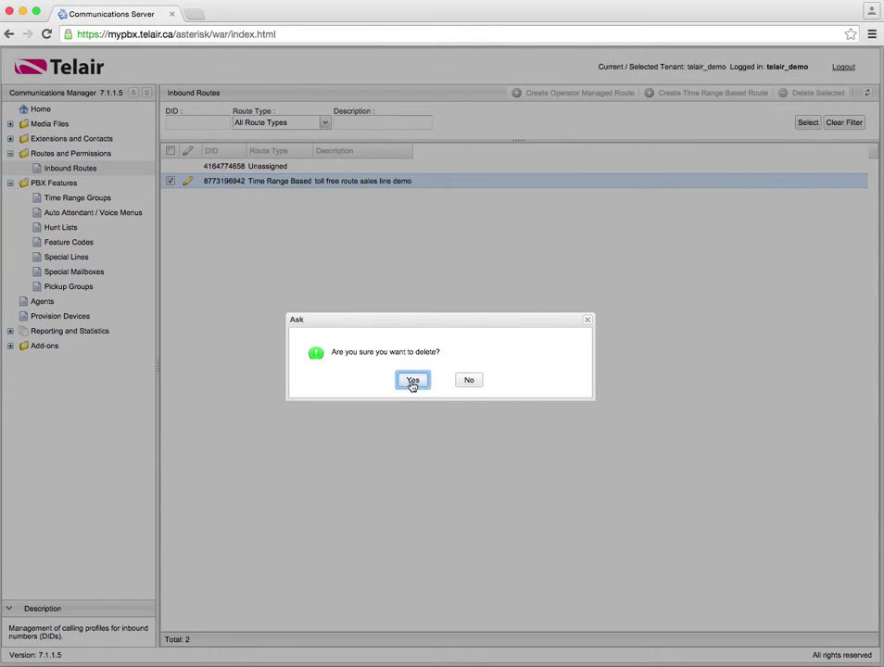
click(411, 383)
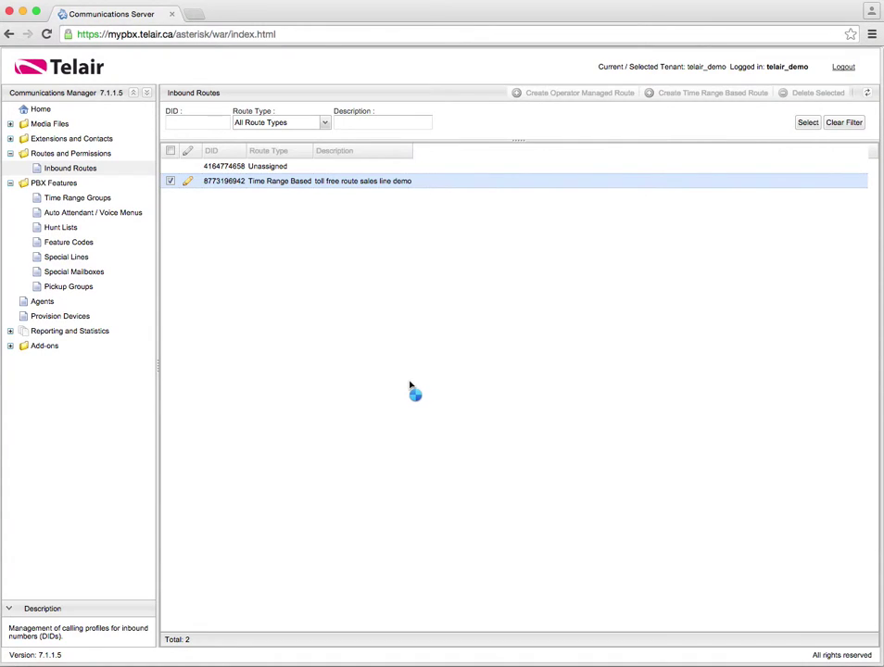
View the blank time range group form and the time ranges of the Off Hours group, closing both unchanged.
click(70, 203)
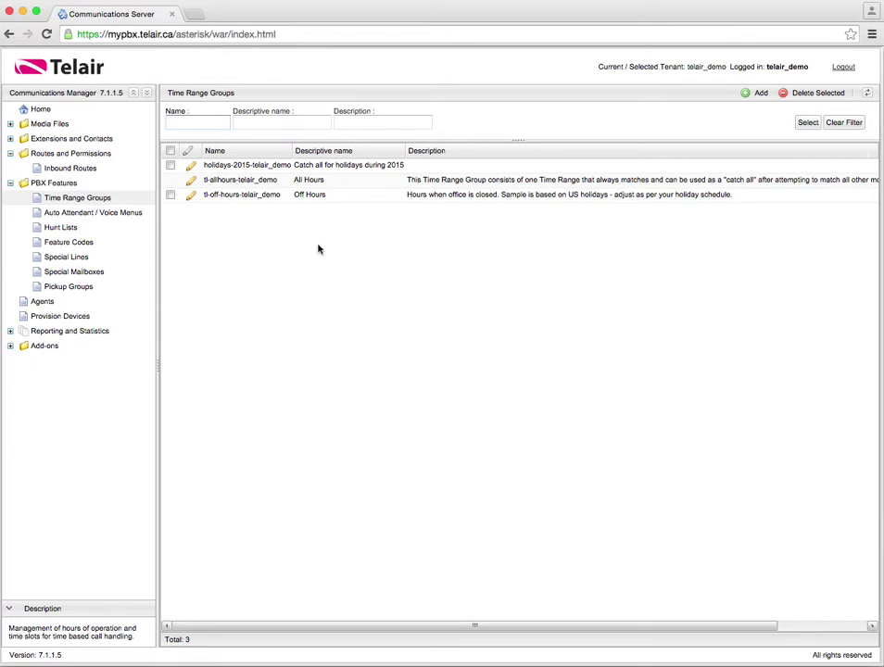
click(758, 92)
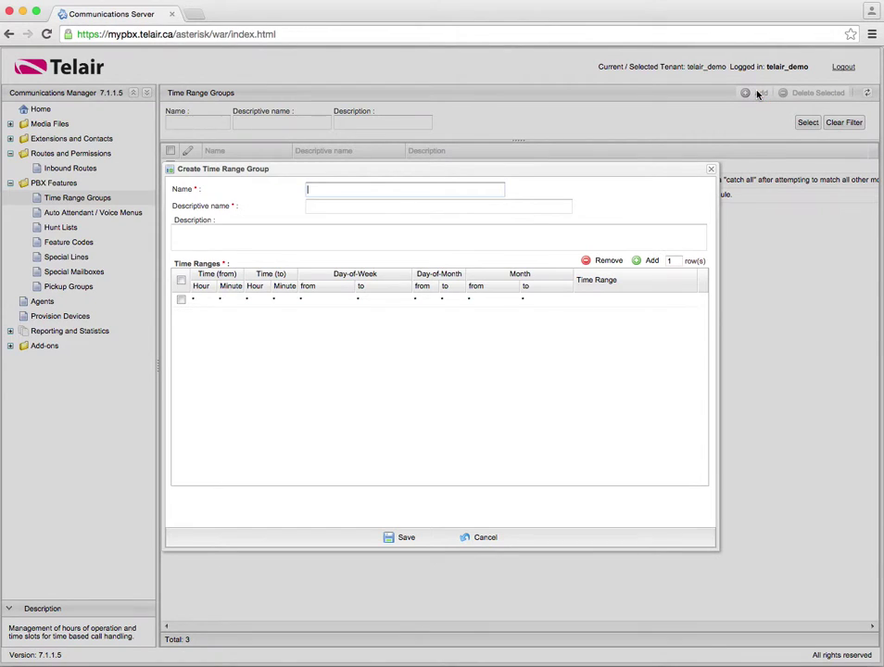
click(710, 169)
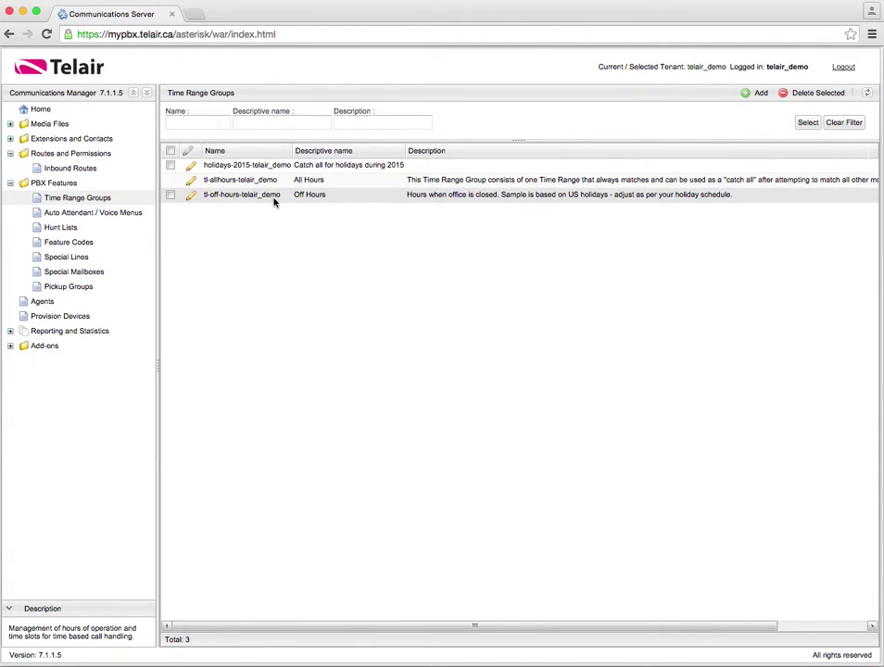
click(192, 196)
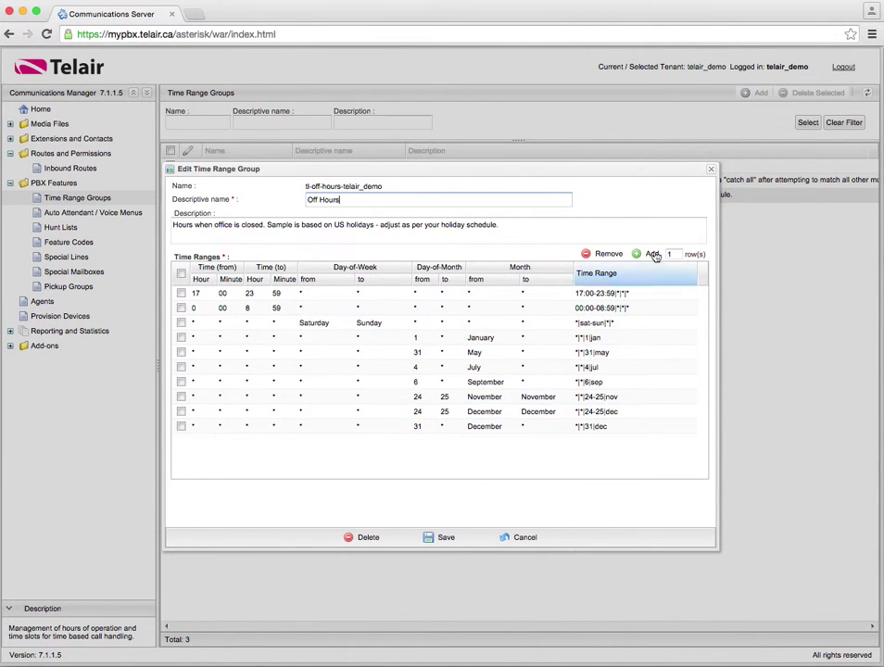
click(711, 169)
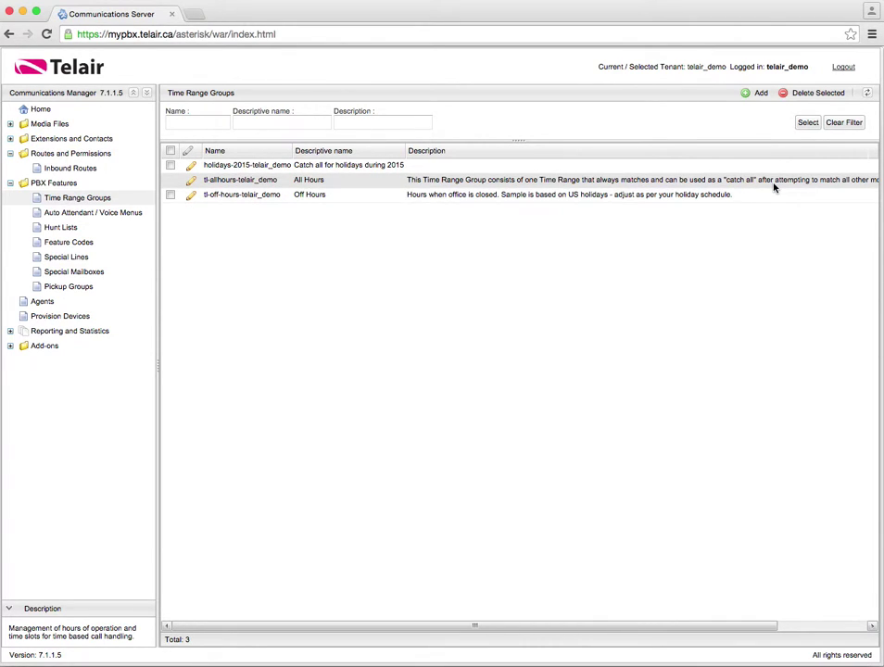
Start a new time range group named work-open-hours with the descriptive name Open hours demo.
click(756, 93)
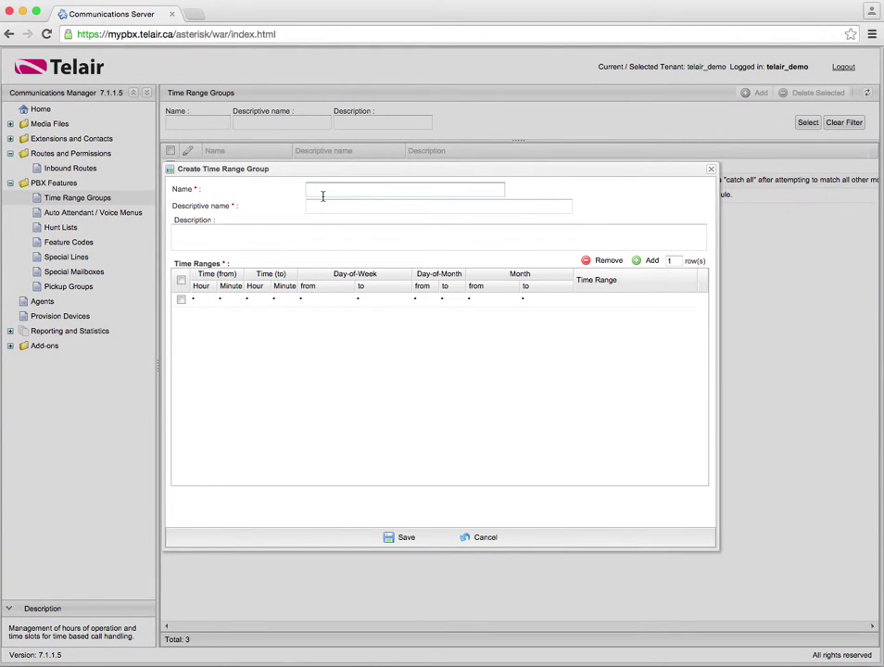
text(work-open-hours)
click(309, 205)
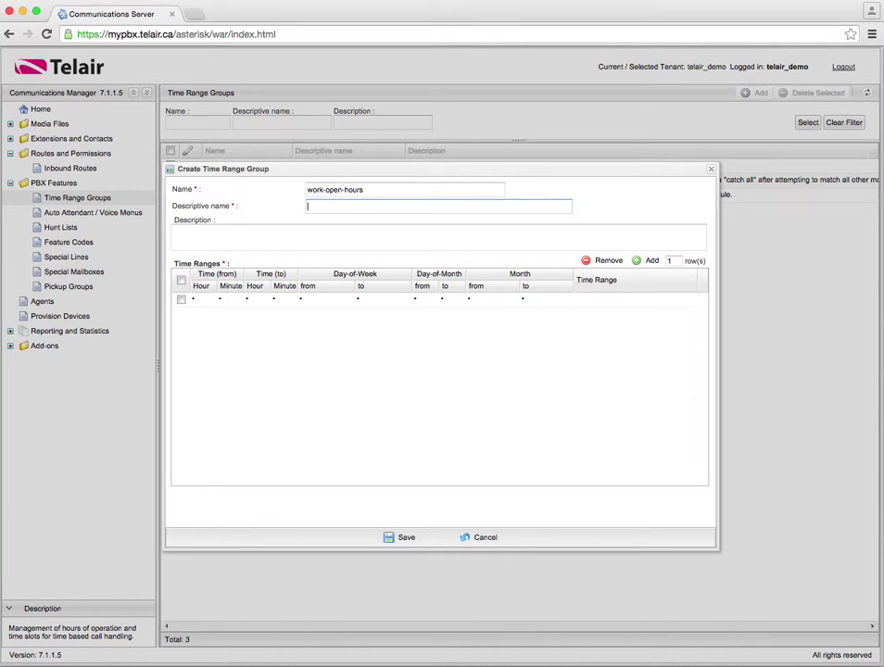
text(Open hou)
Set the group's time range to run from 9:00 to 17:00.
click(196, 300)
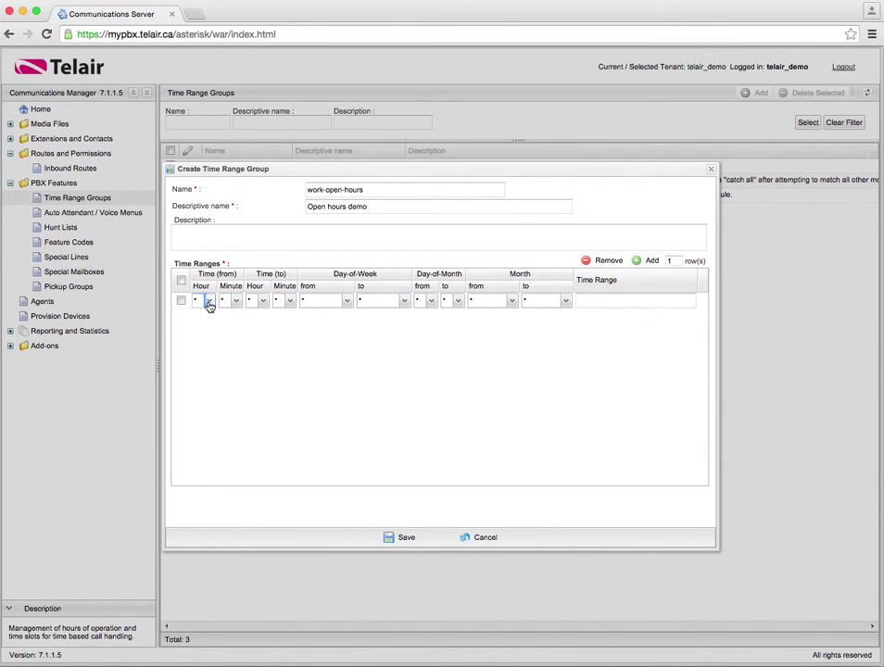
click(209, 304)
scroll(206, 340, down, 2)
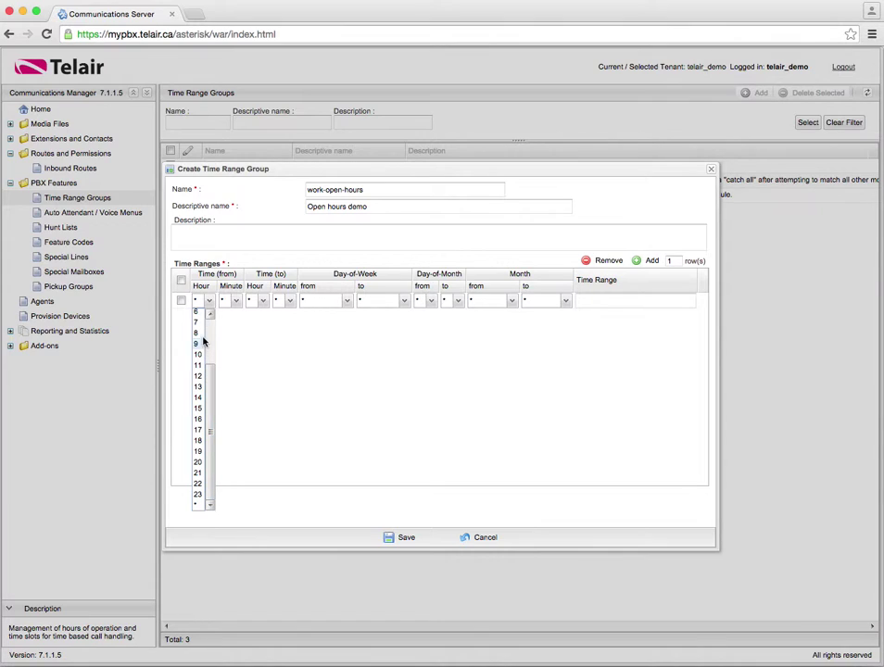
click(200, 343)
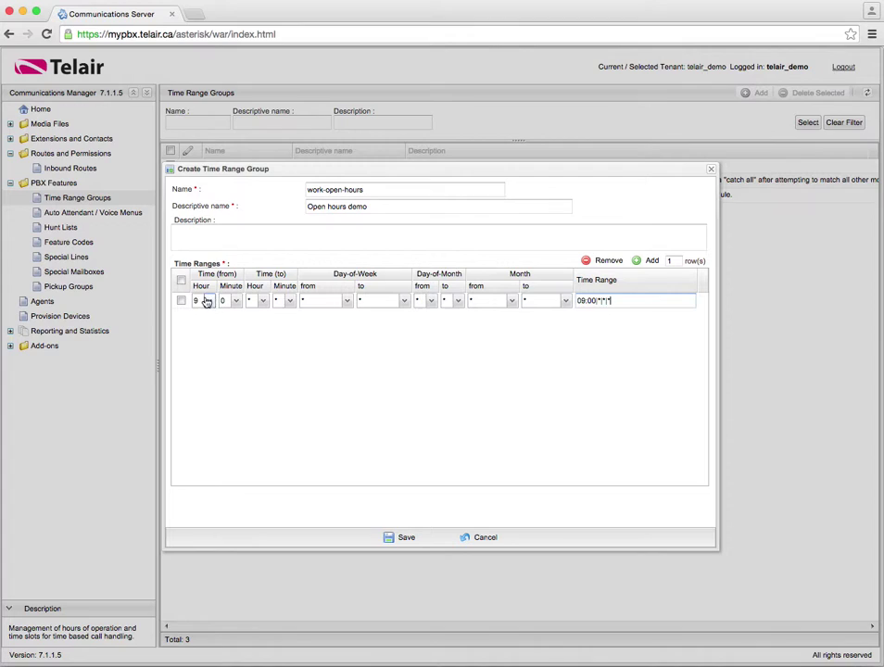
click(262, 301)
scroll(258, 426, down, 2)
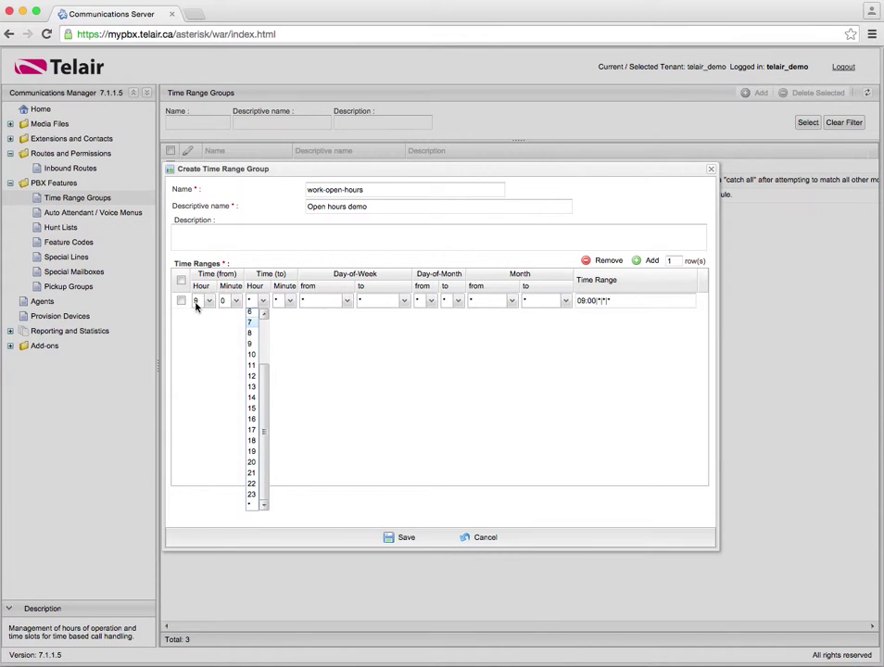
click(252, 432)
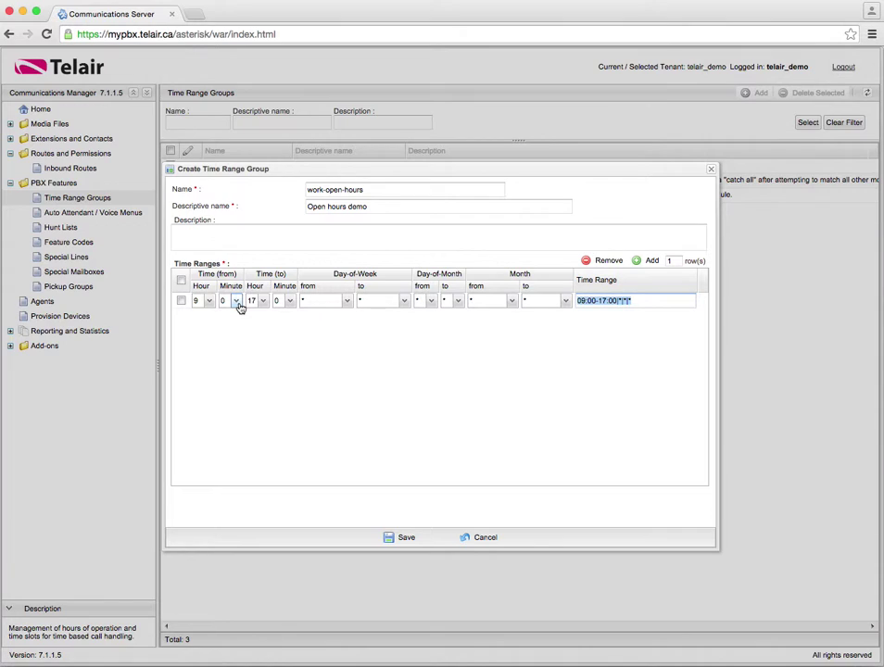
Limit the time range to Monday through Friday, and save the group without a description.
click(322, 302)
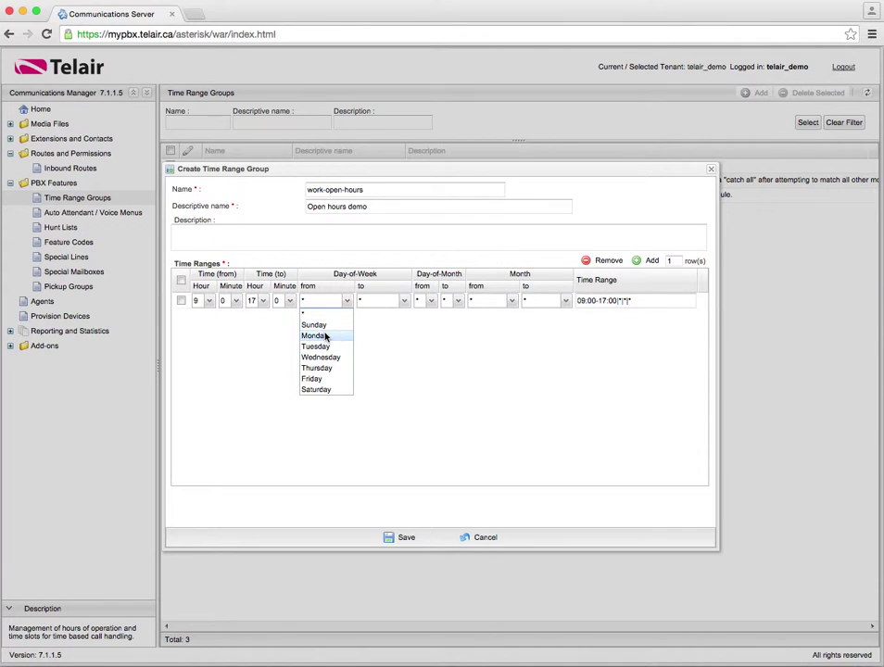
click(326, 337)
click(404, 301)
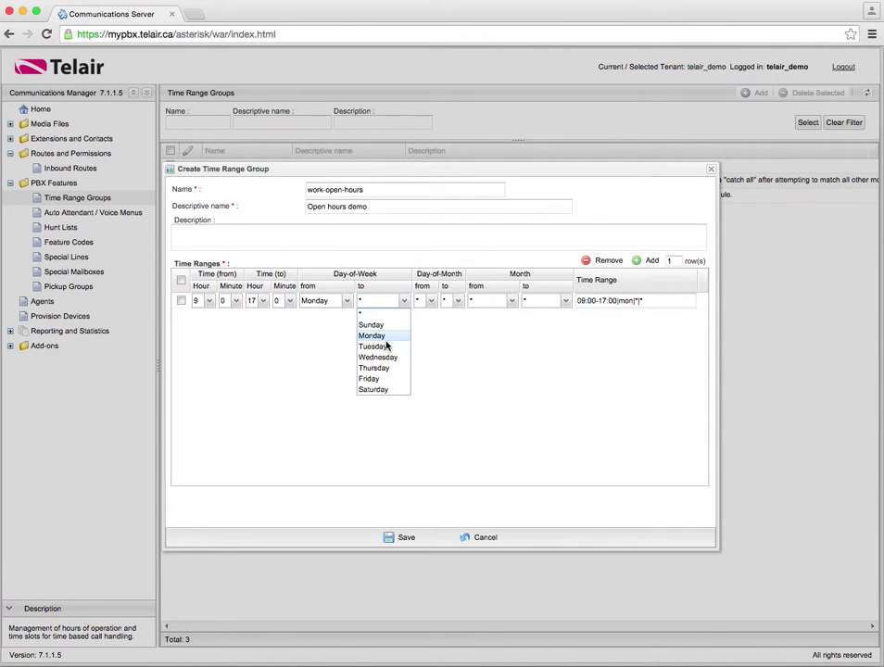
click(381, 378)
click(426, 302)
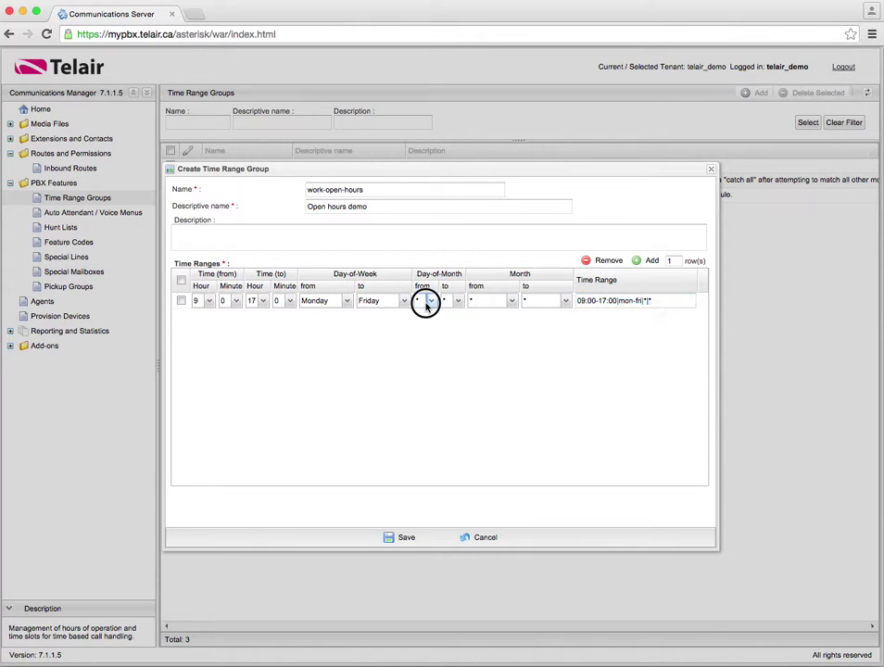
click(429, 306)
click(398, 538)
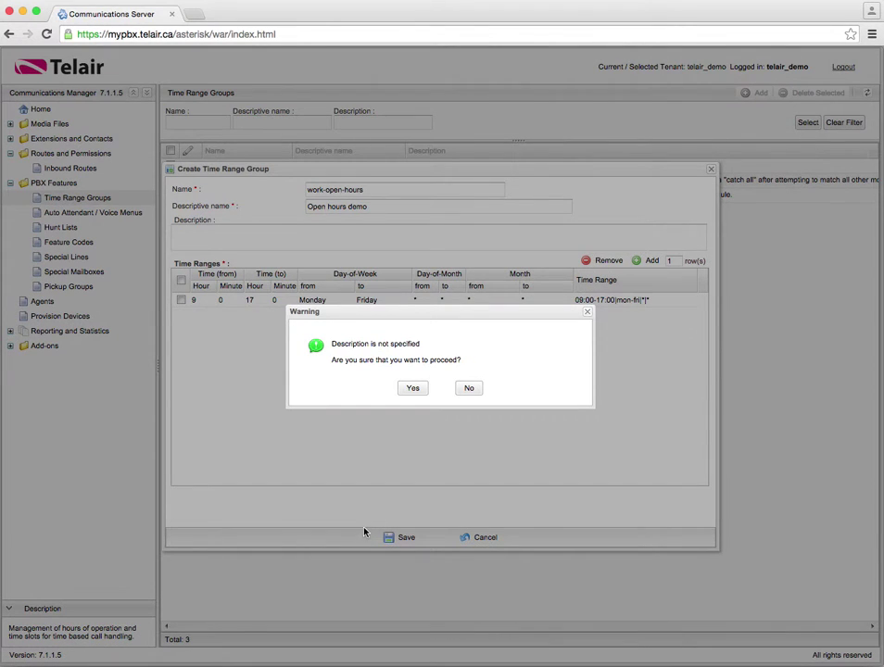
click(412, 387)
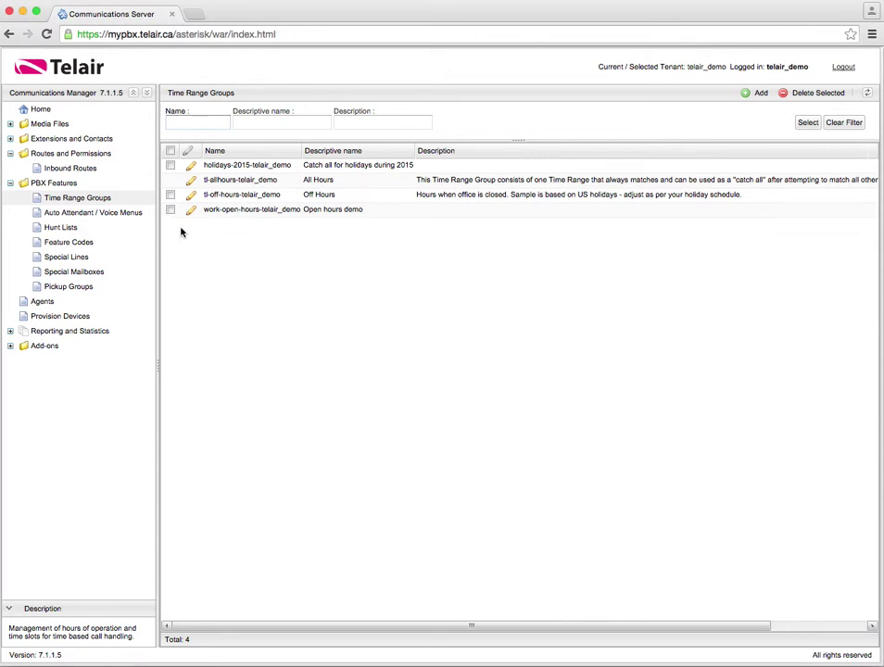
Start a time range based inbound route for the toll-free number with the description main number.
click(82, 169)
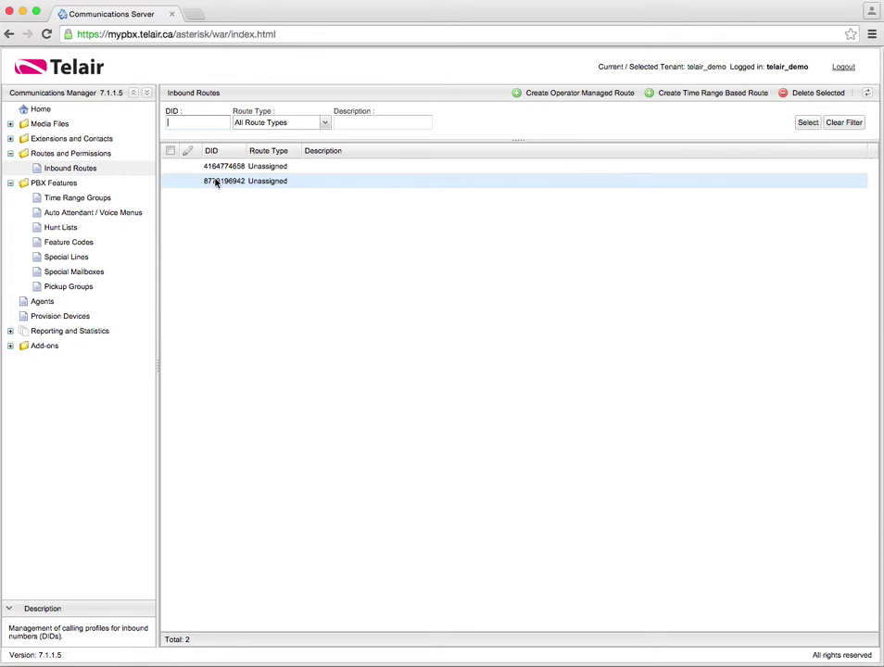
click(710, 93)
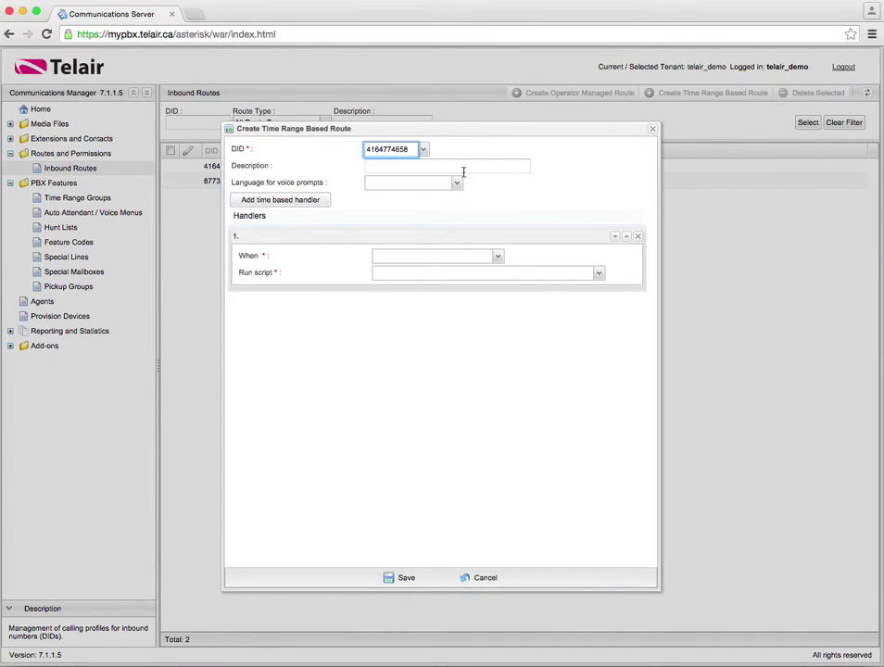
click(423, 150)
click(409, 176)
click(408, 165)
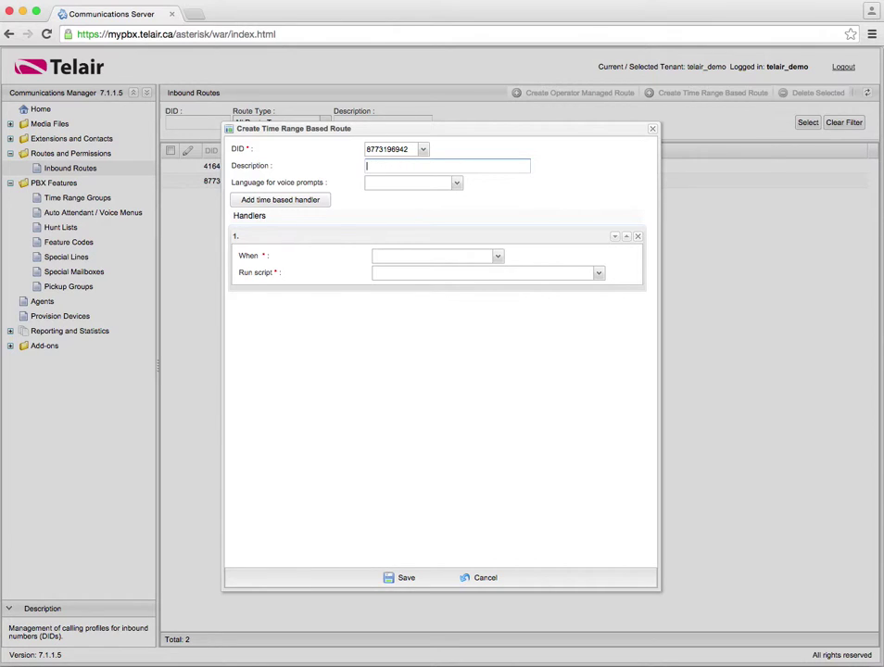
text(main number)
Set the first handler to work-open-hours-telair_demo running Go to IVR/Menu with tl-main-menu-open-telair_demo.
click(498, 257)
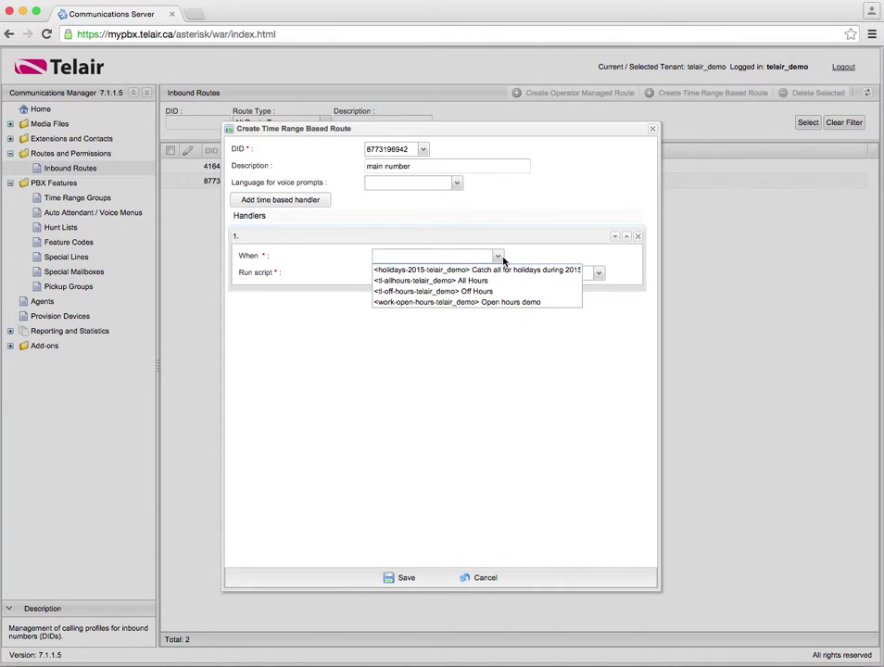
click(510, 305)
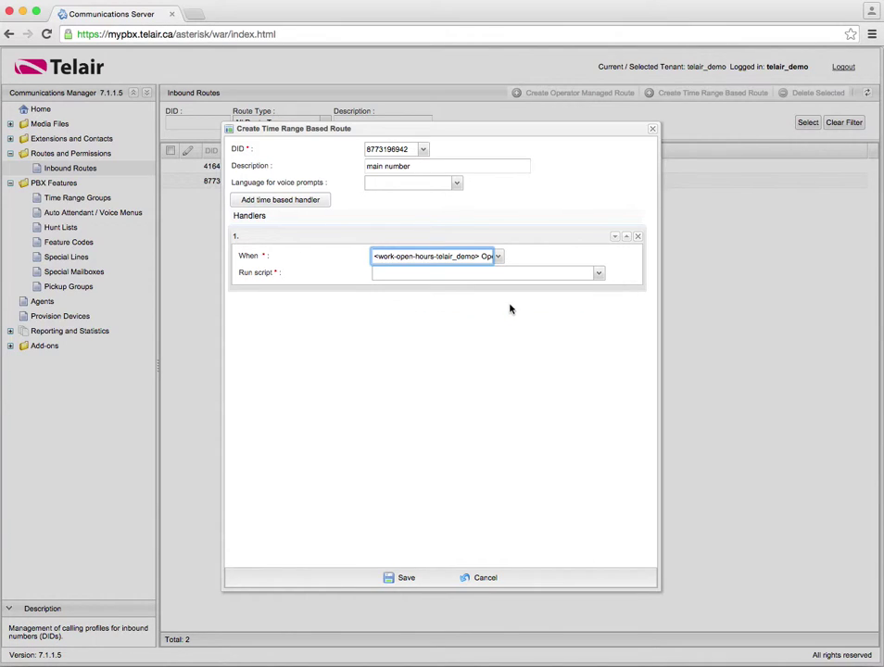
click(505, 274)
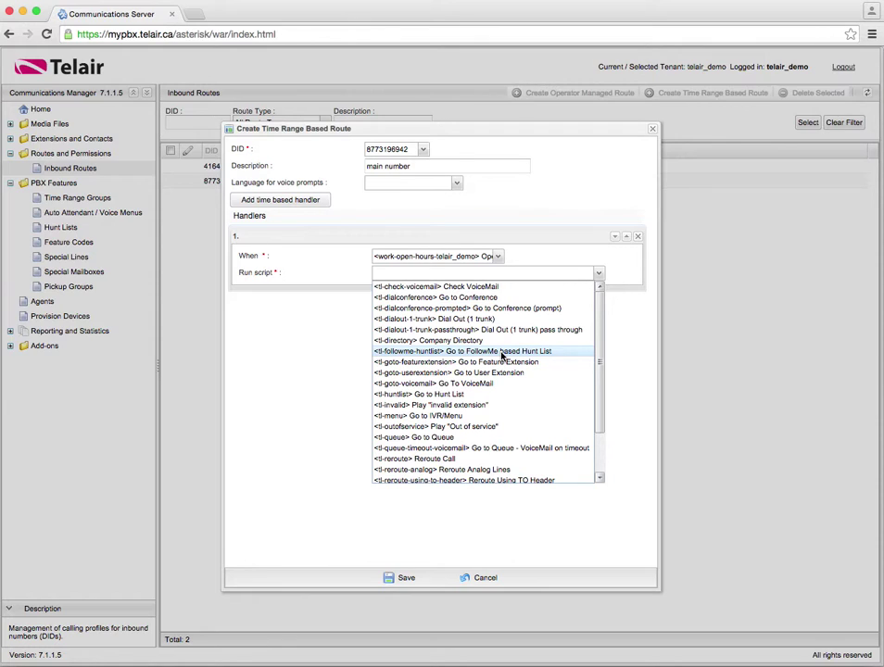
click(466, 415)
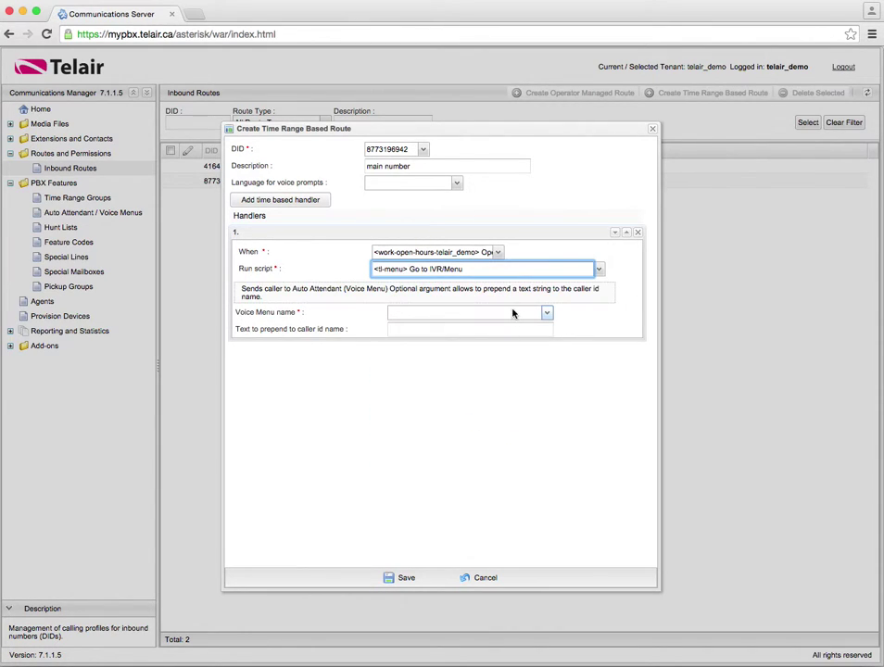
click(511, 315)
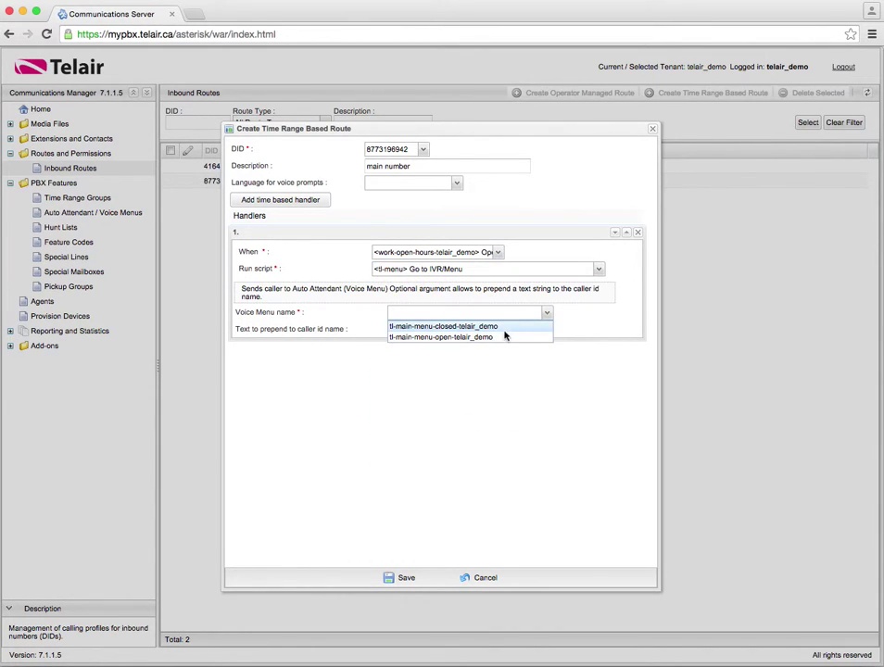
click(506, 337)
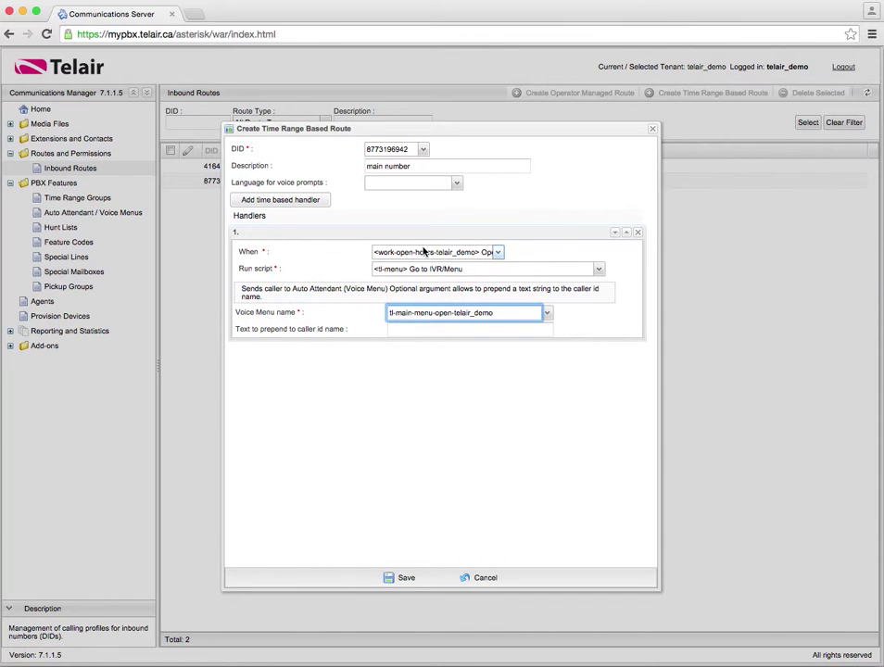
Add a second handler for All Hours running Go to IVR/Menu with tl-main-menu-closed-telair_demo.
click(275, 208)
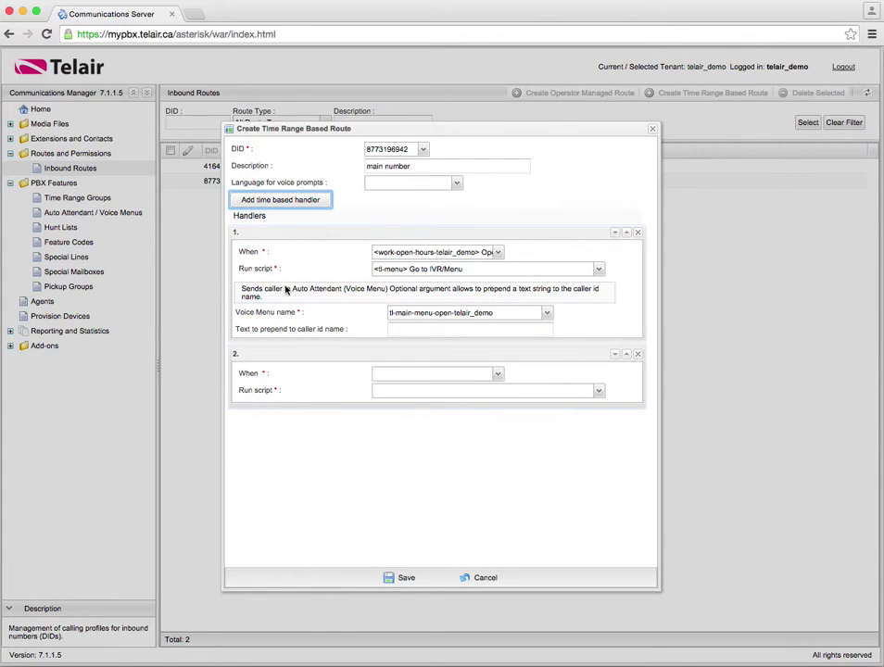
click(468, 373)
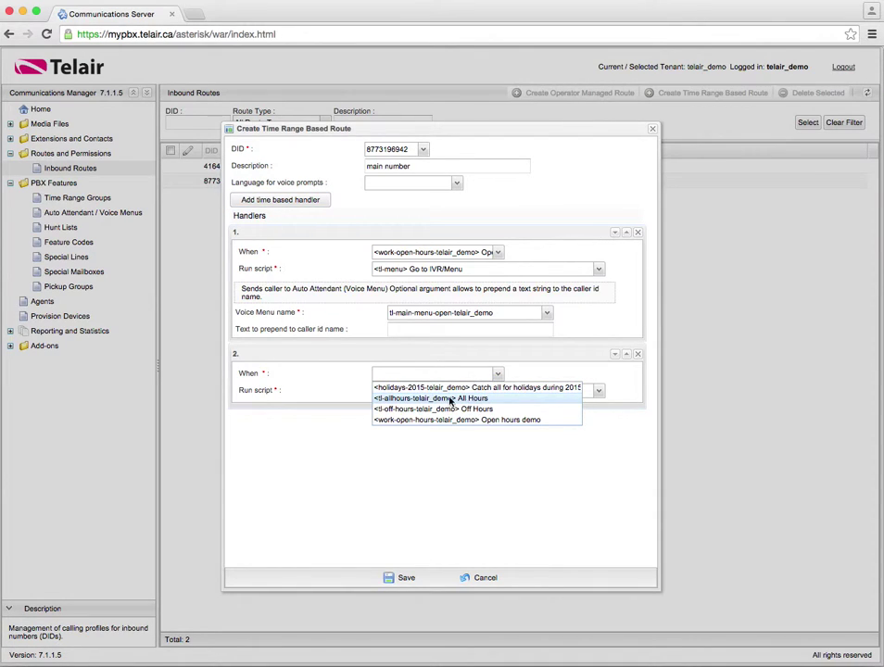
click(459, 398)
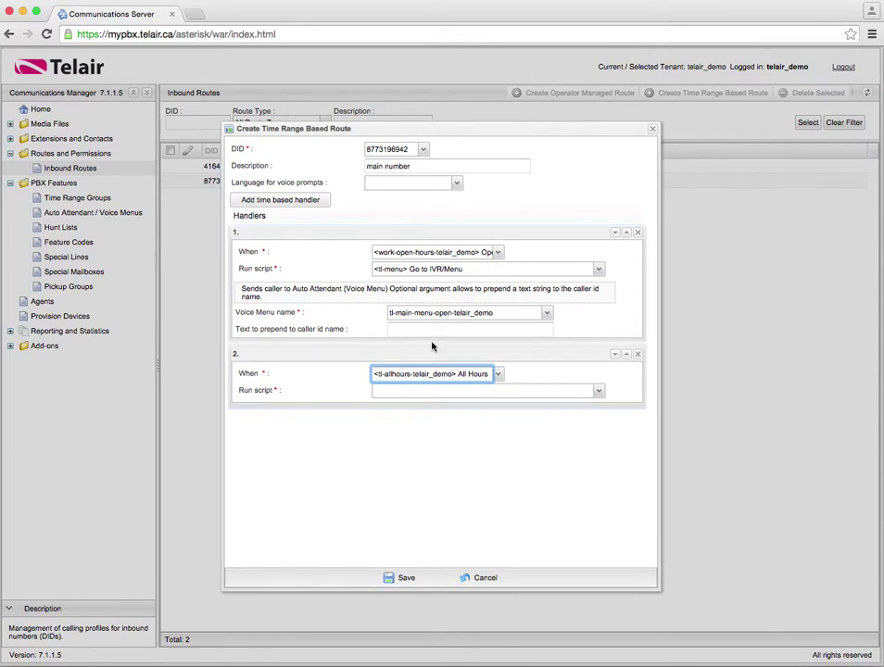
click(485, 390)
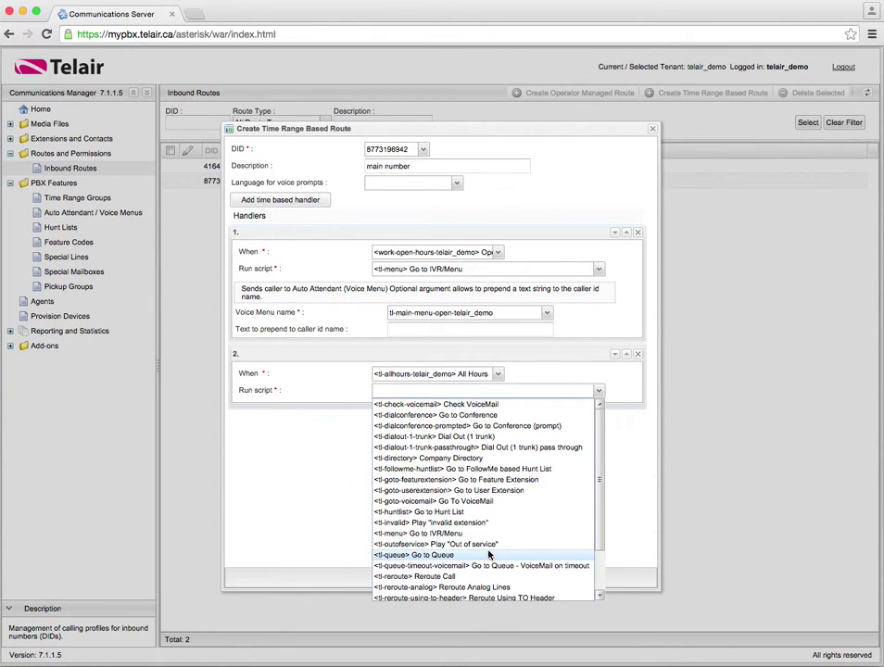
click(489, 532)
click(452, 436)
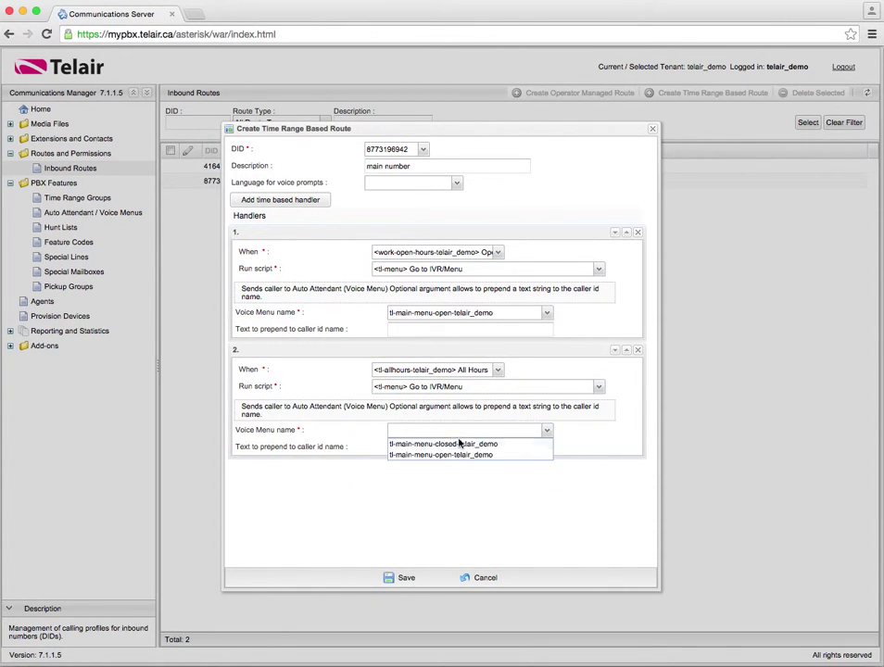
click(480, 448)
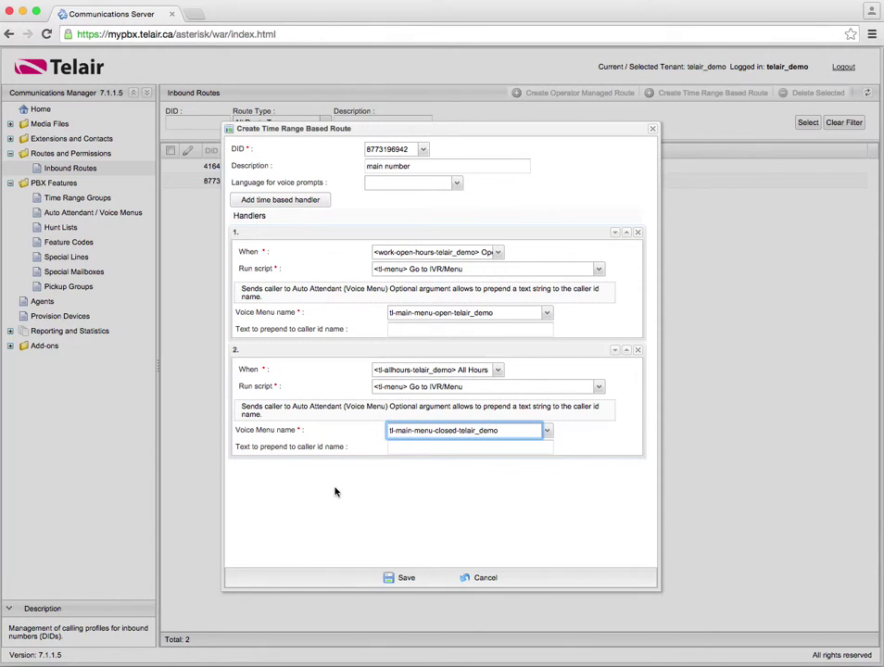
Change the All Hours handler's script to Go To VoiceMail with mailbox 100 and option u.
click(452, 387)
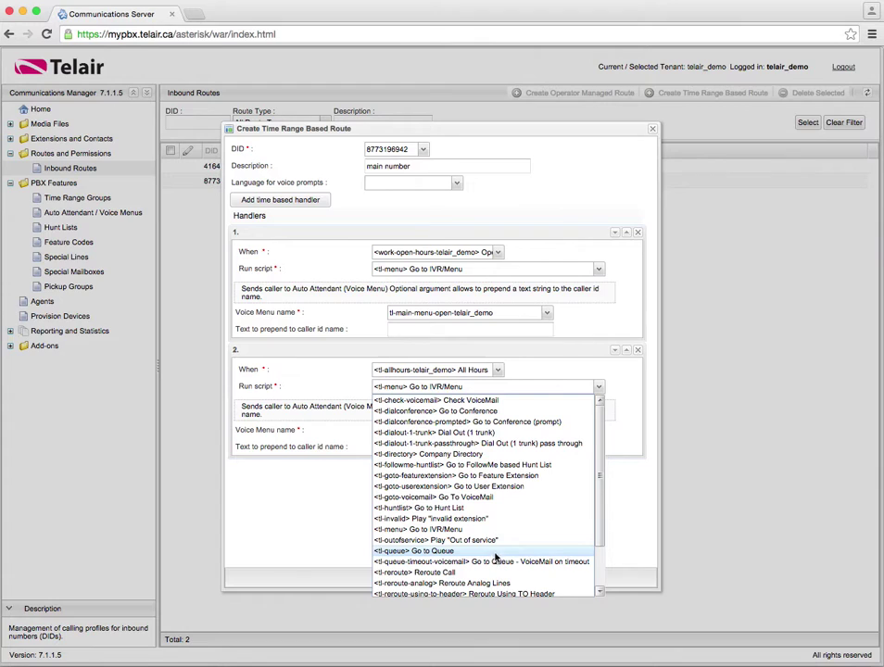
click(501, 497)
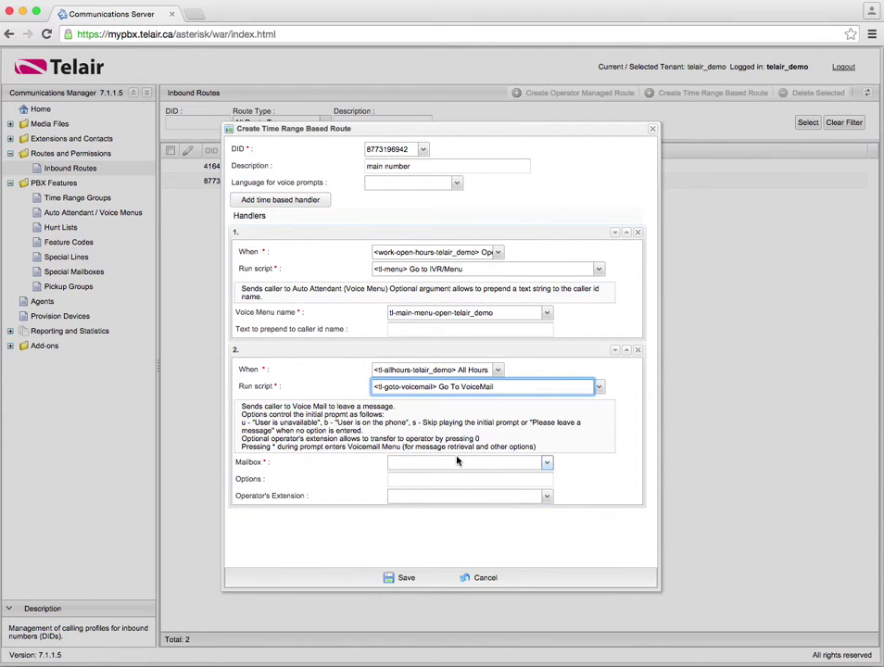
click(457, 462)
click(457, 477)
click(438, 479)
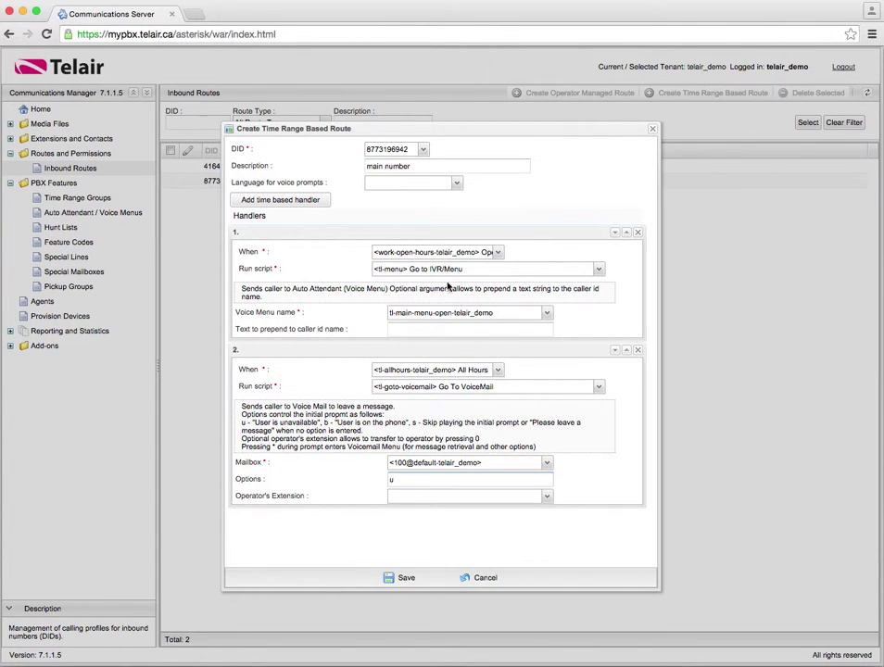
Add another time based handler and move it up to first position.
click(296, 202)
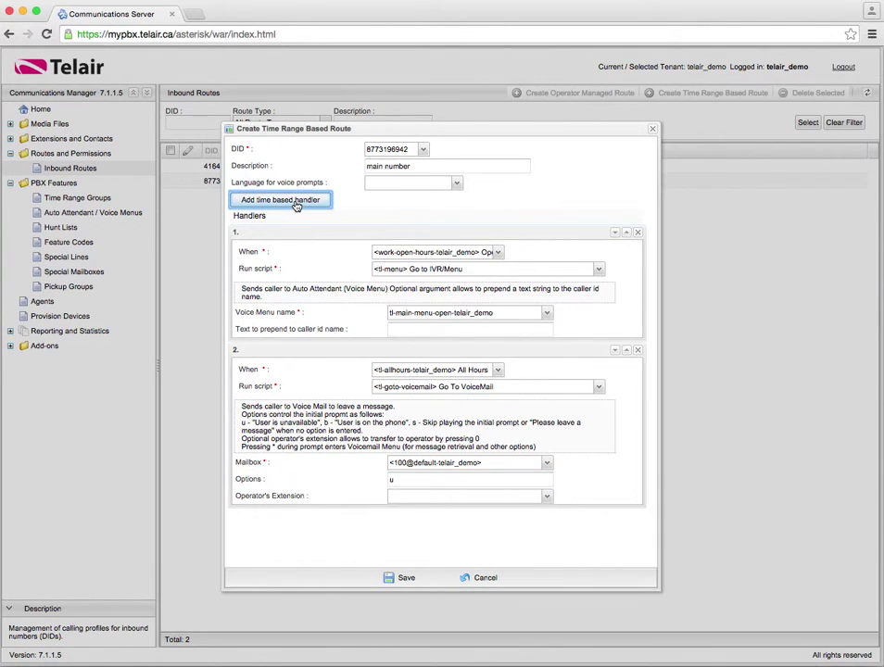
scroll(644, 526, down, 2)
click(626, 500)
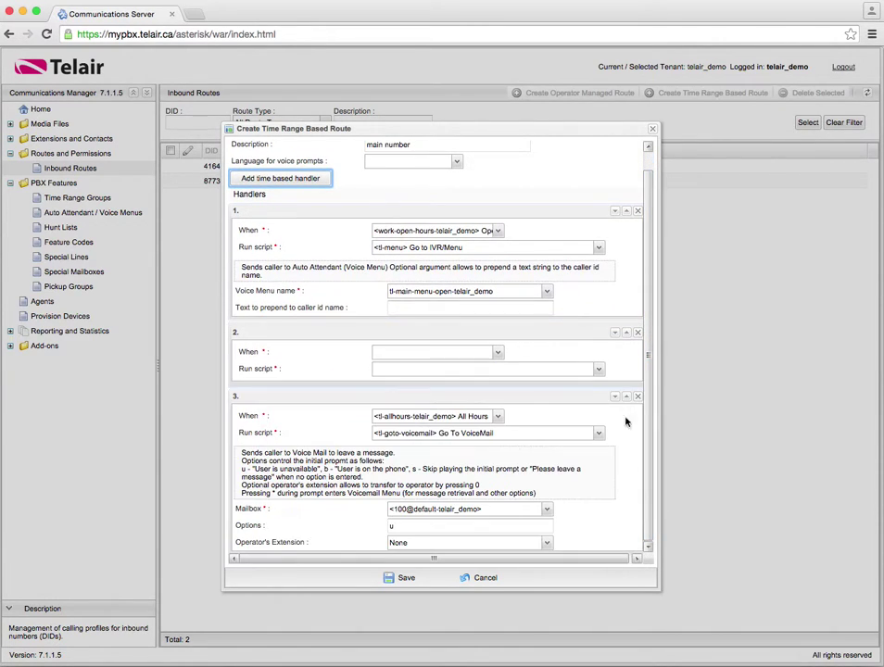
click(627, 331)
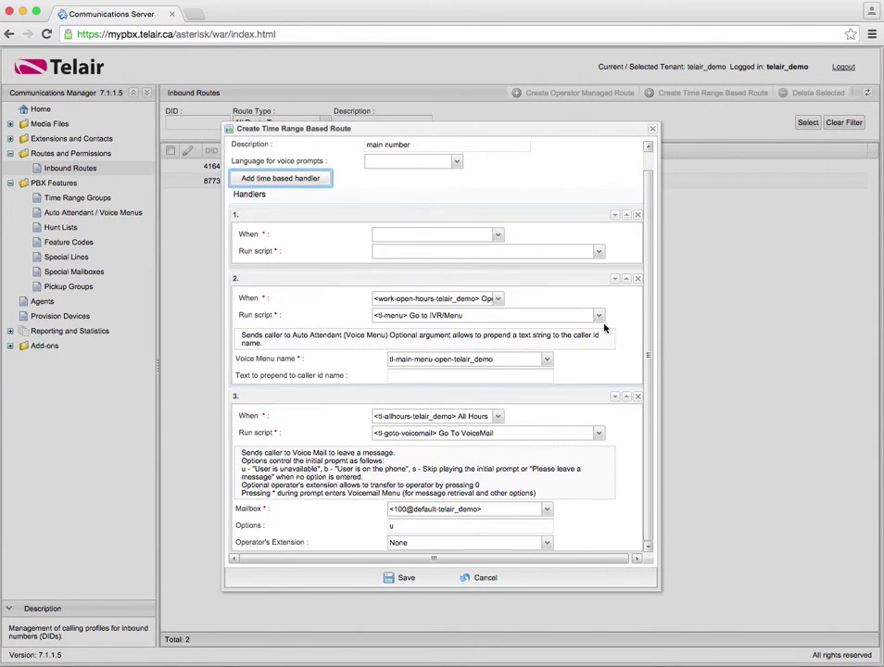
Set the first handler to holidays-2015-telair_demo running Go to IVR/Menu with tl-main-menu-closed-telair_demo, and close the route without saving.
click(441, 237)
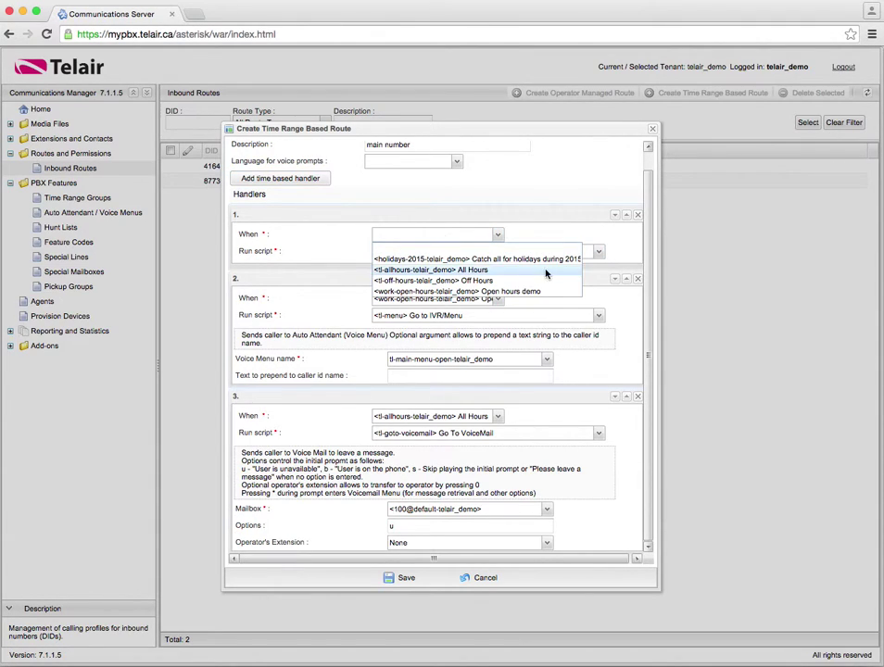
click(454, 260)
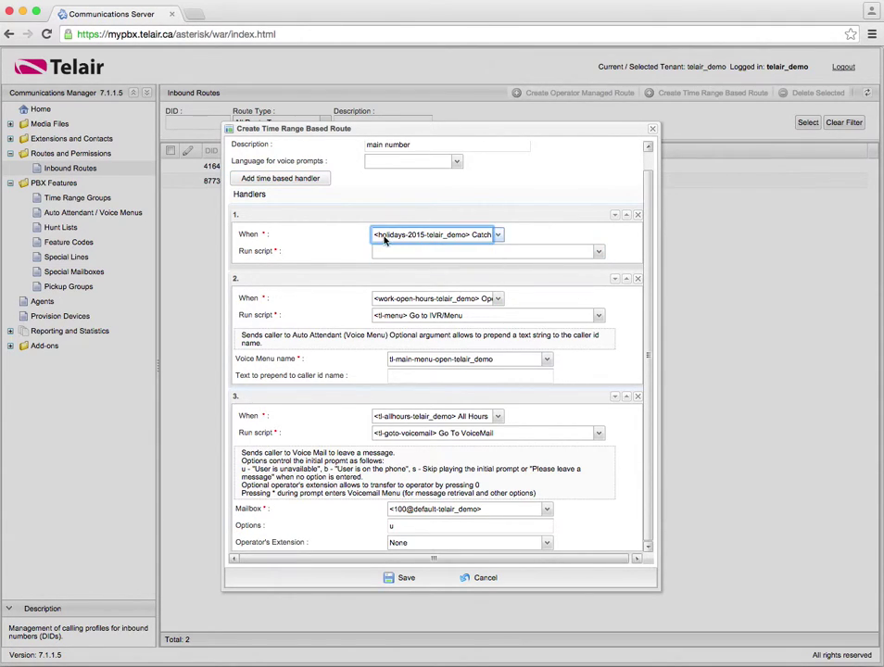
click(461, 252)
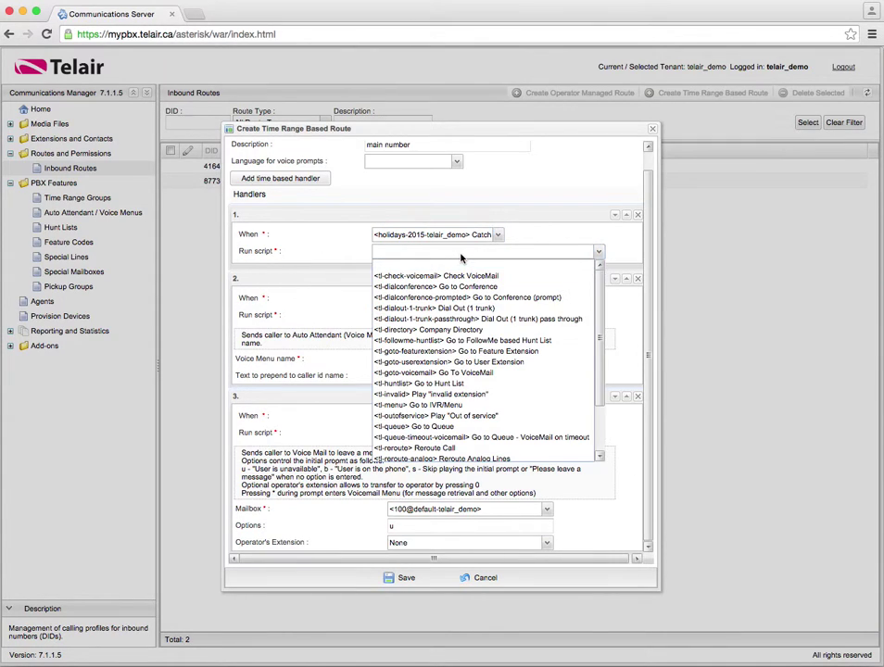
click(505, 404)
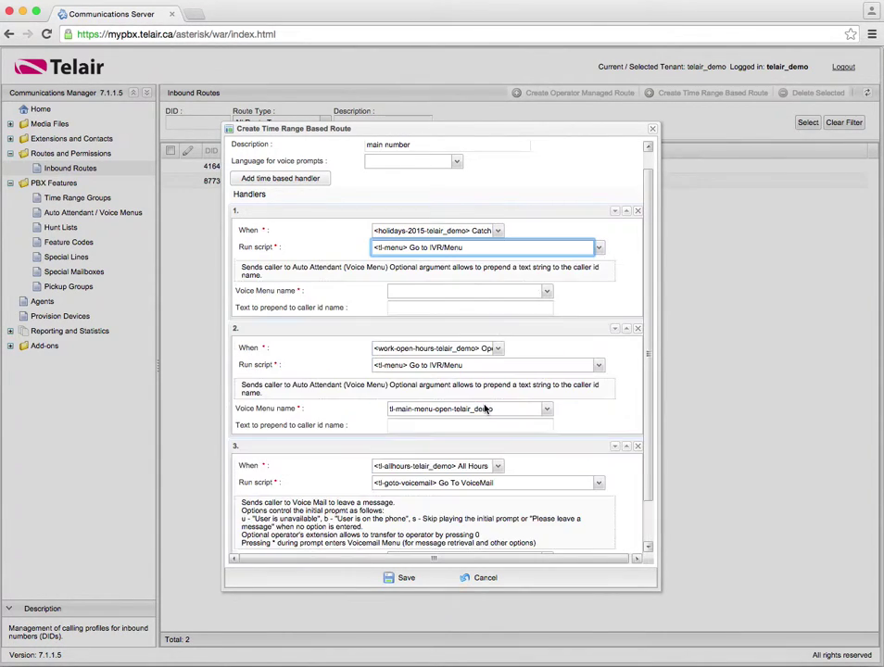
click(445, 291)
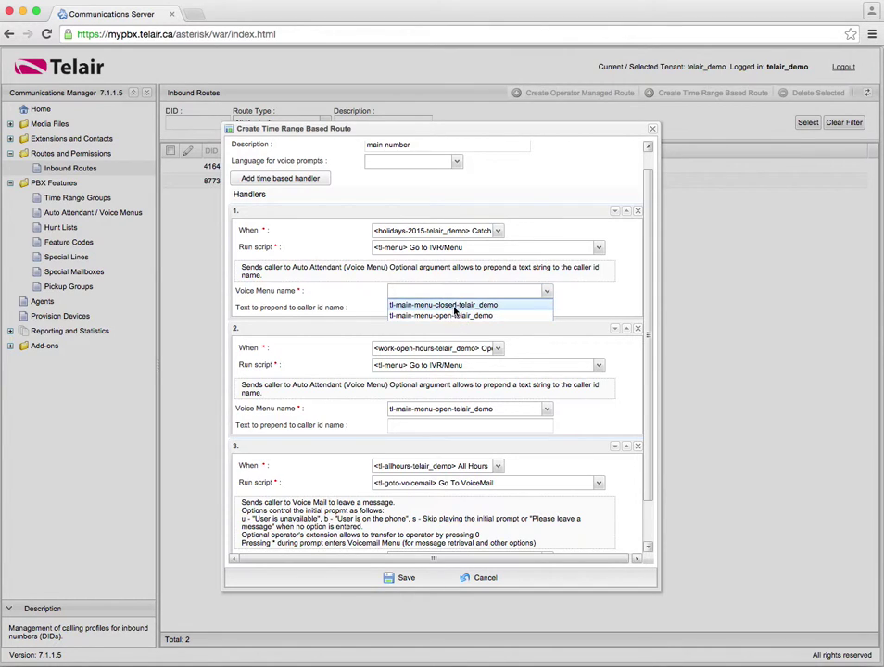
click(454, 306)
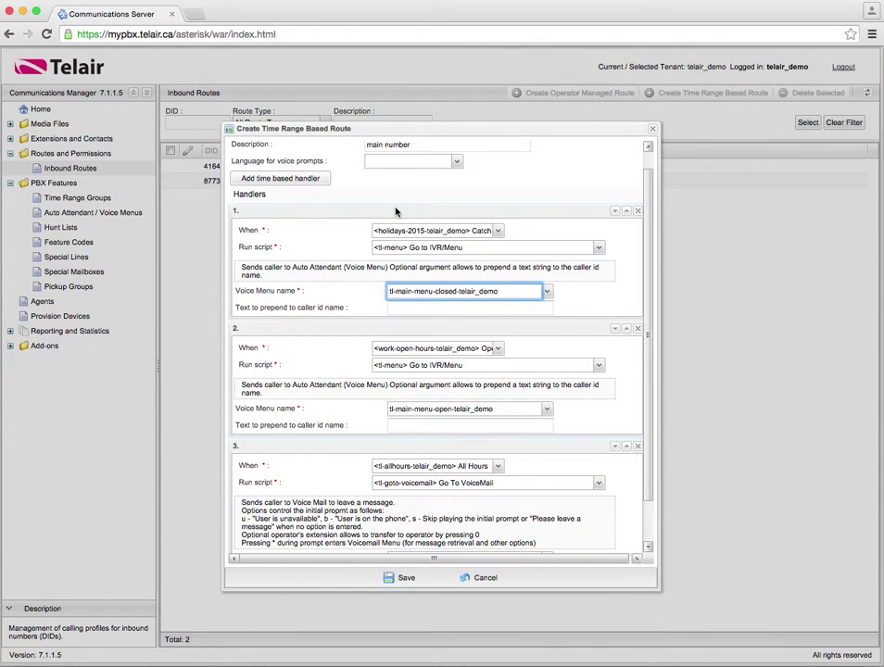
click(652, 129)
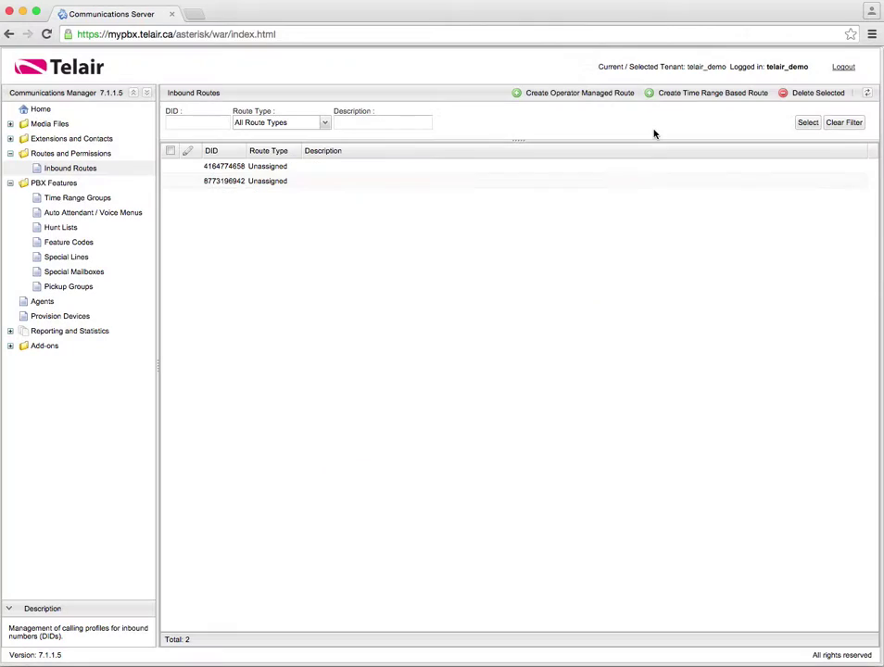